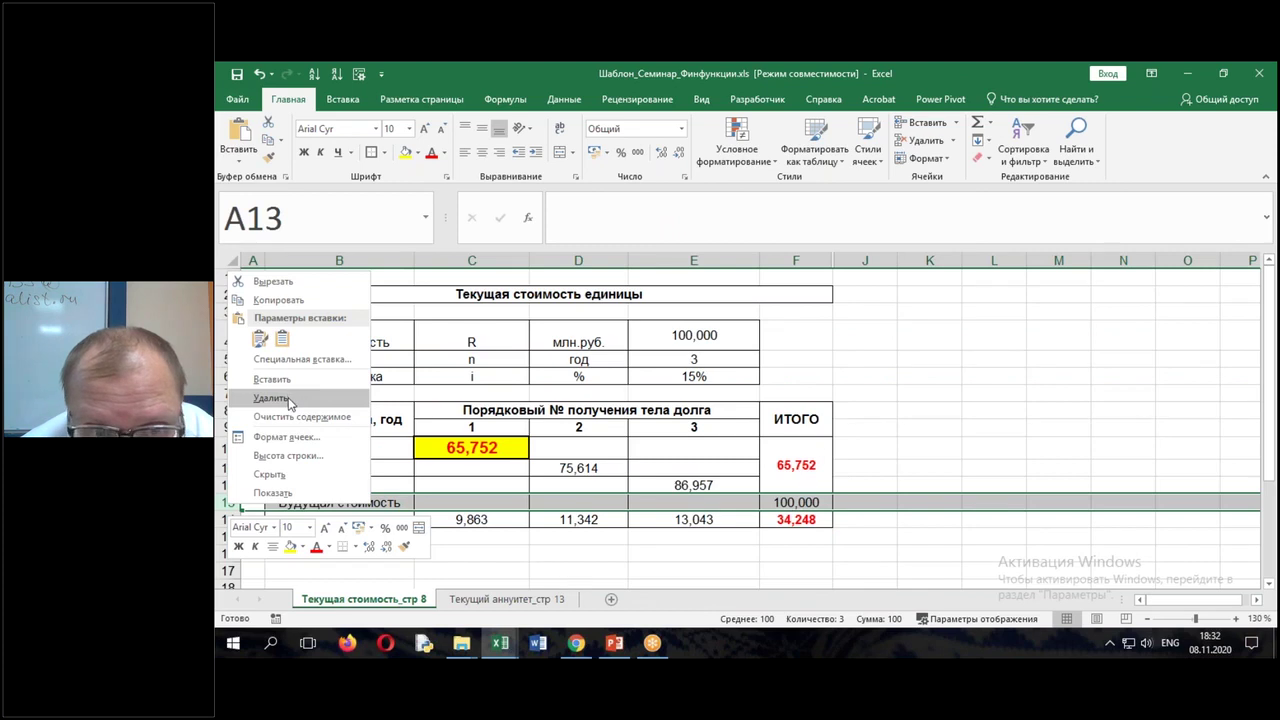
# Insert two blank rows between the "3 -й год" row and the "Будущая стоимость" row
pyautogui.click(285, 380)
pyautogui.click(228, 519)
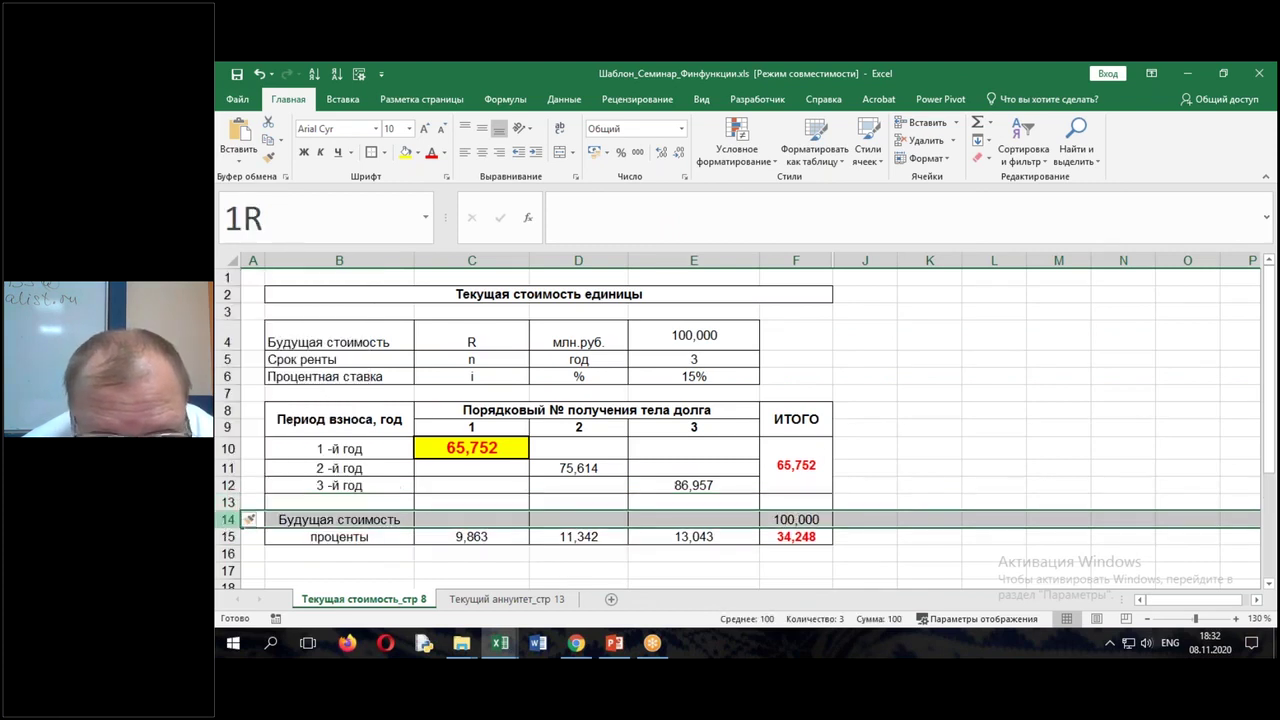
pyautogui.rightClick(228, 519)
pyautogui.click(290, 405)
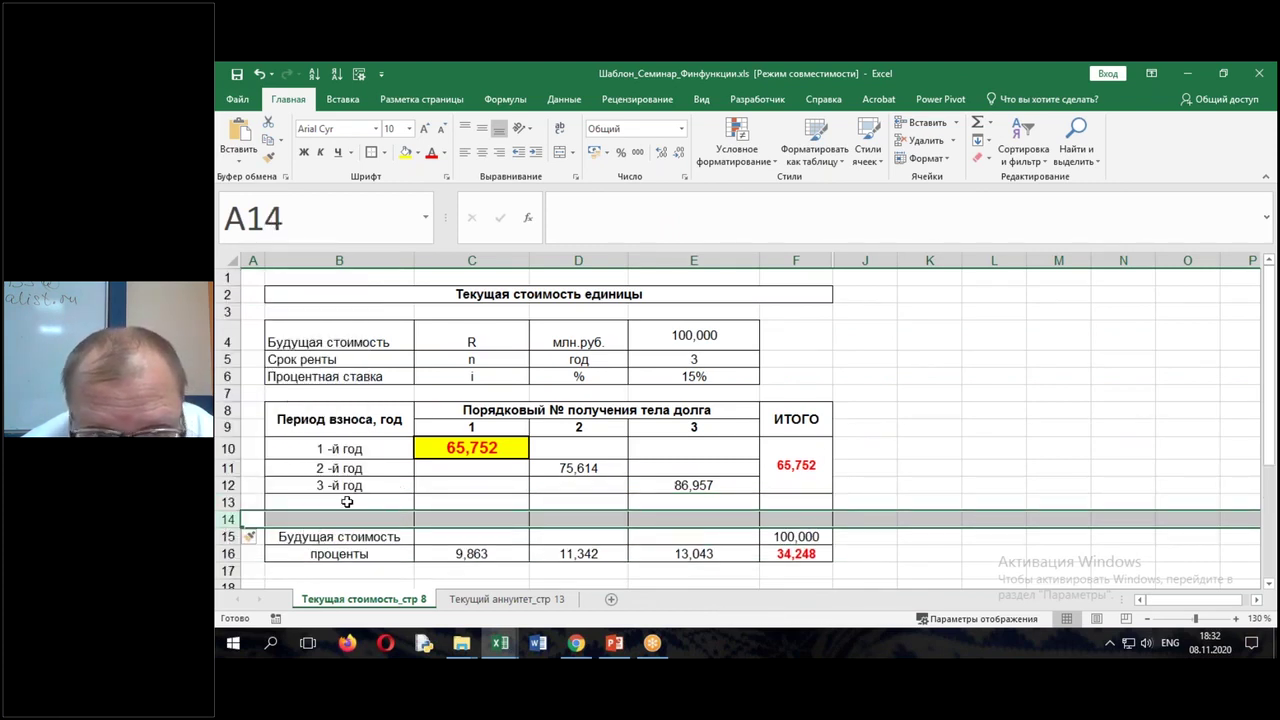
pyautogui.click(346, 501)
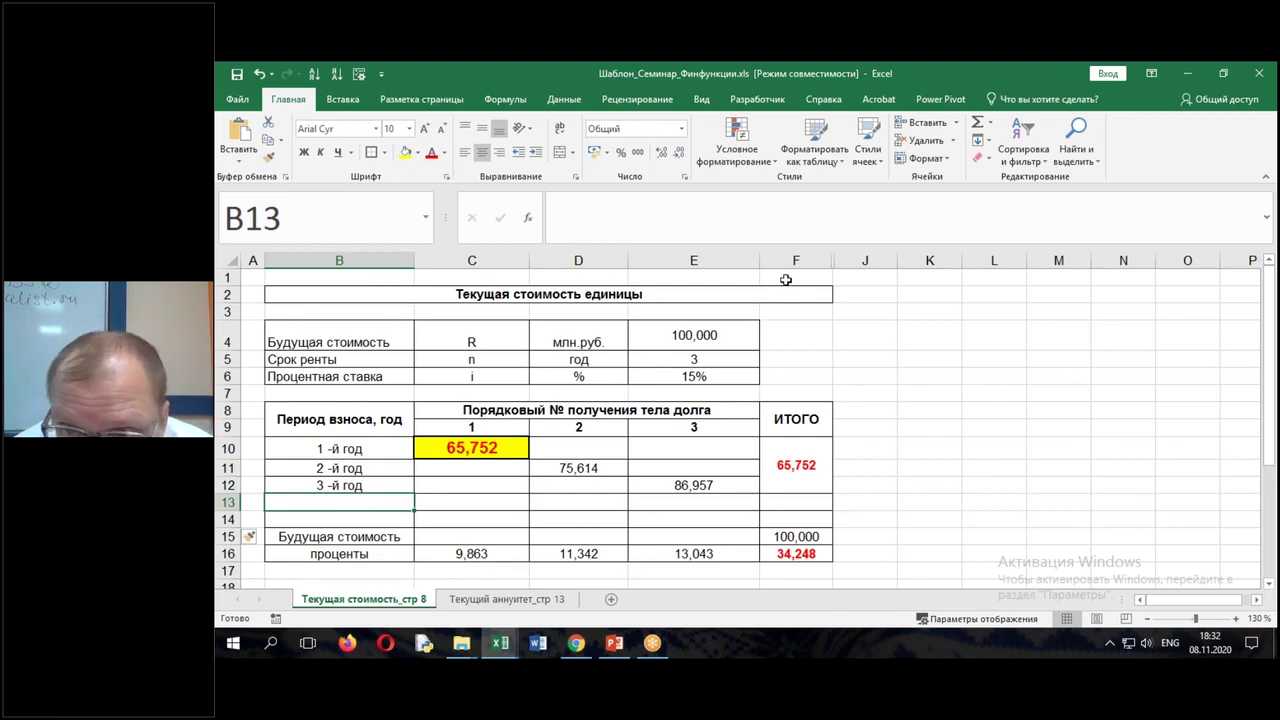
# Insert two blank columns before the ИТОГО column
pyautogui.click(786, 261)
pyautogui.rightClick(786, 261)
pyautogui.click(814, 350)
pyautogui.rightClick(793, 258)
pyautogui.click(829, 363)
# Fit the widths of columns C through H to their contents
pyautogui.moveTo(369, 262); pyautogui.dragTo(933, 252)
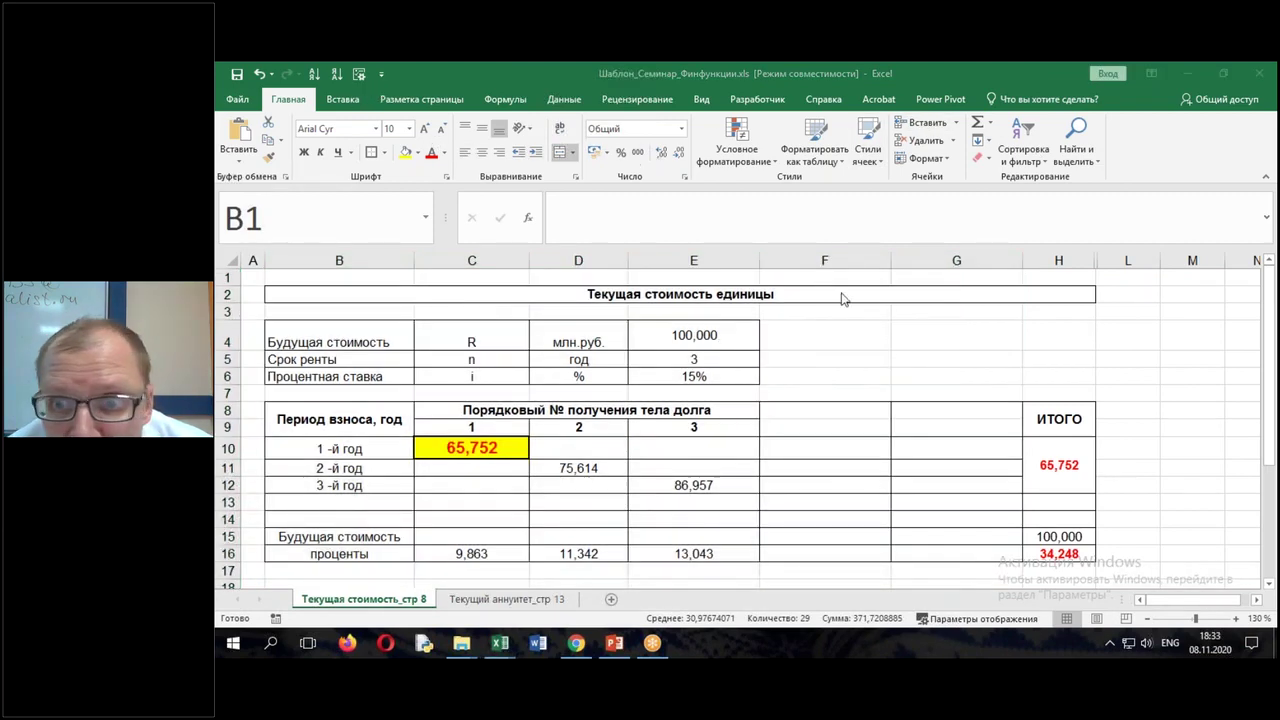
pyautogui.moveTo(486, 262); pyautogui.dragTo(1040, 258)
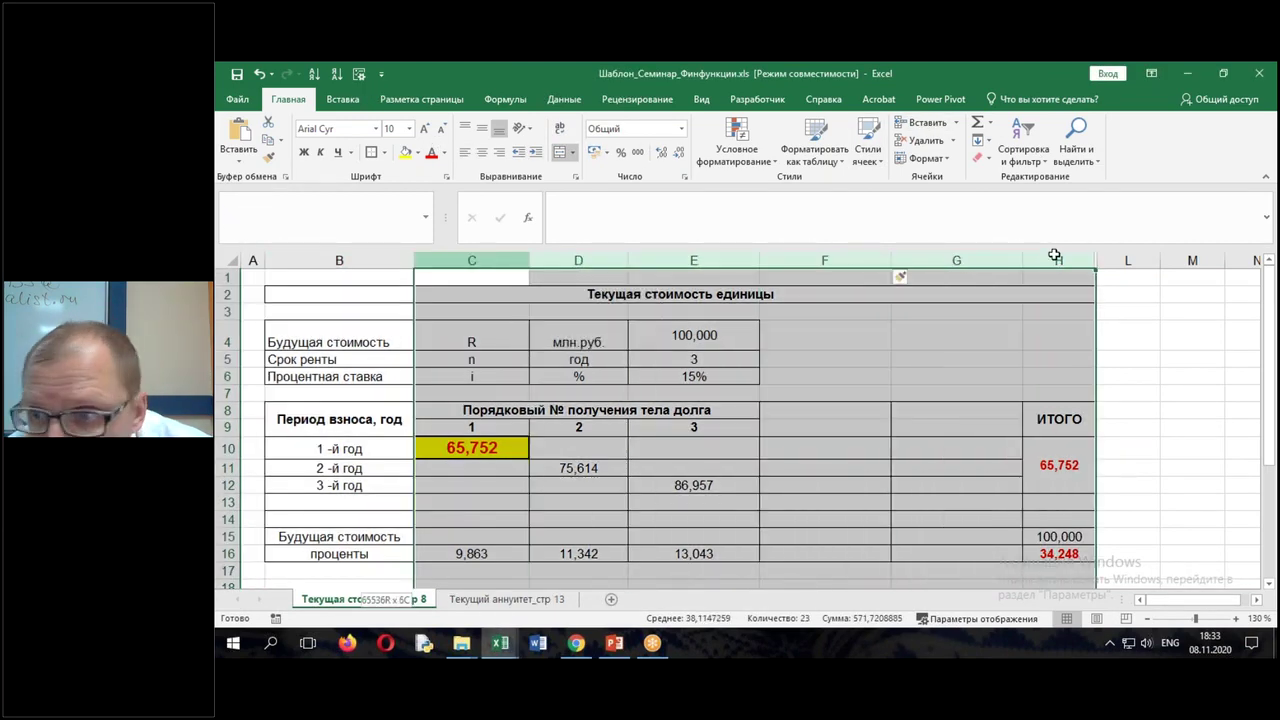
pyautogui.doubleClick(1022, 262)
# Copy the formatted period heading from E9 into F9 and G9, and number the new headings 4 and 5
pyautogui.click(640, 427)
pyautogui.click(560, 427)
pyautogui.moveTo(586, 436); pyautogui.dragTo(722, 440)
pyautogui.click(666, 426)
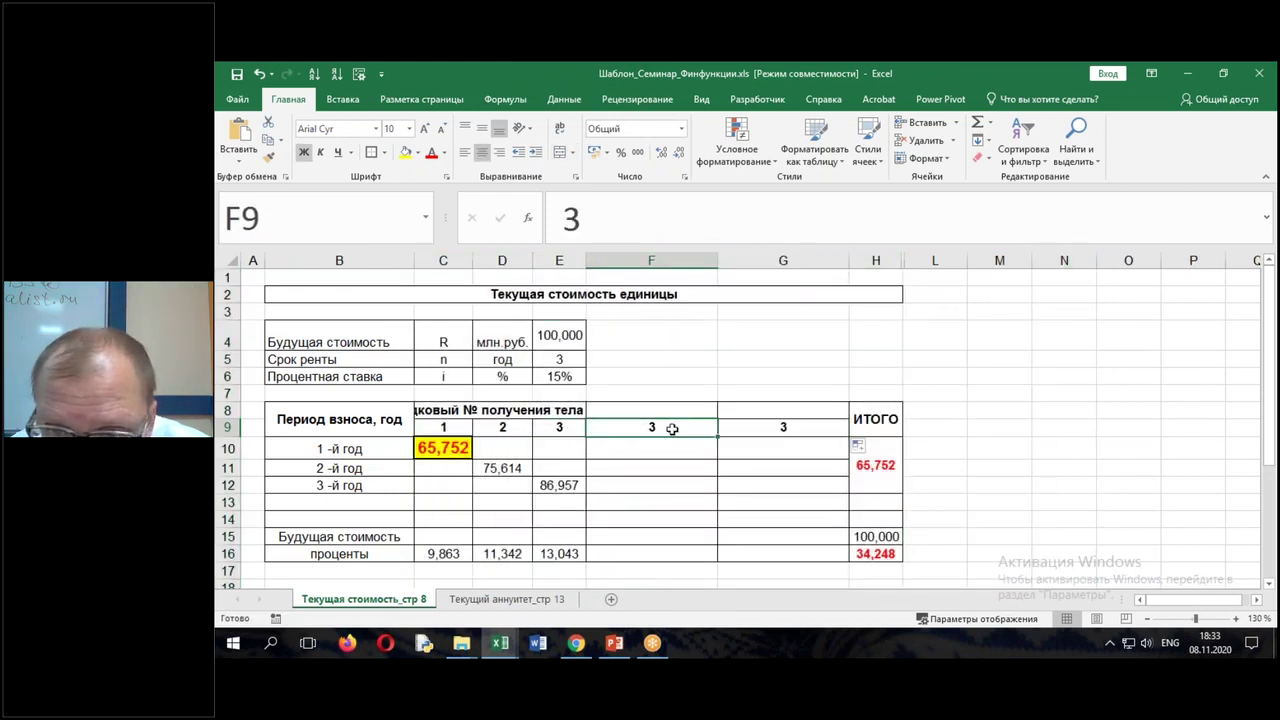
pyautogui.press('F2')
pyautogui.press('BackSpace')
pyautogui.write('4')
pyautogui.press('Tab')
pyautogui.write('5')
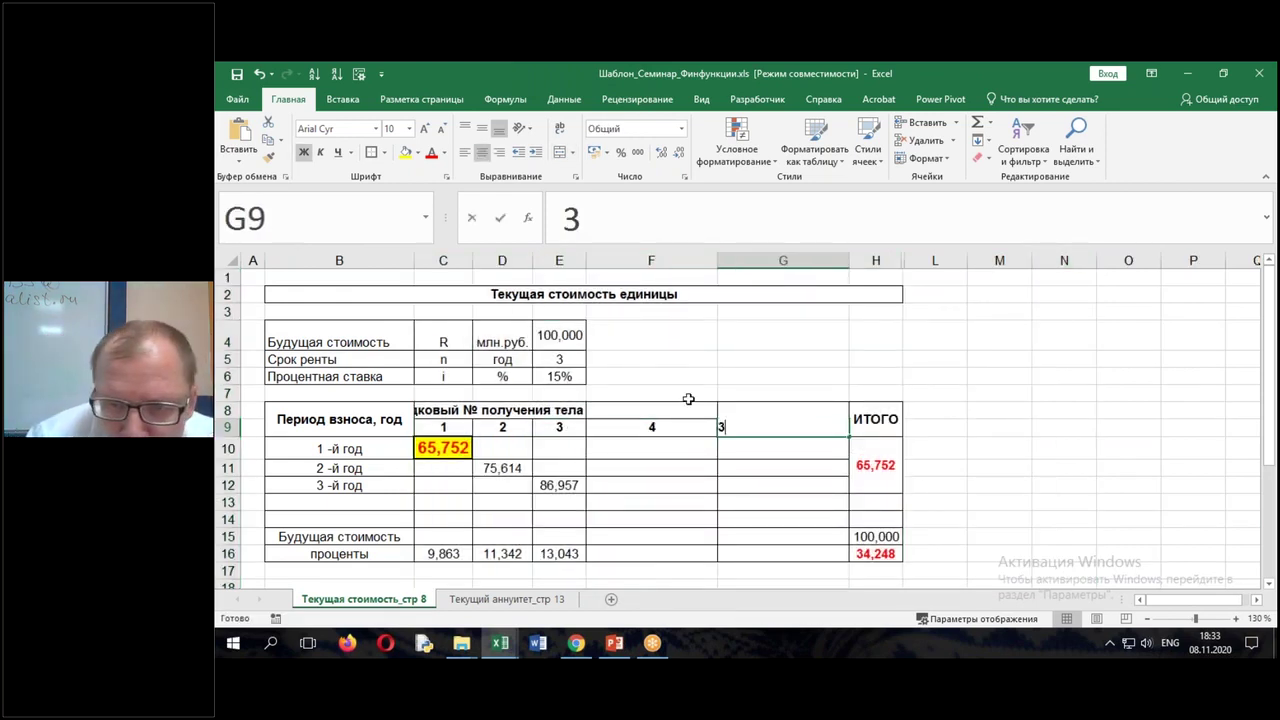
pyautogui.press('Return')
# Extend the year labels from B12 down to B14 with "4 -й год" and "5 -й год"
pyautogui.click(333, 486)
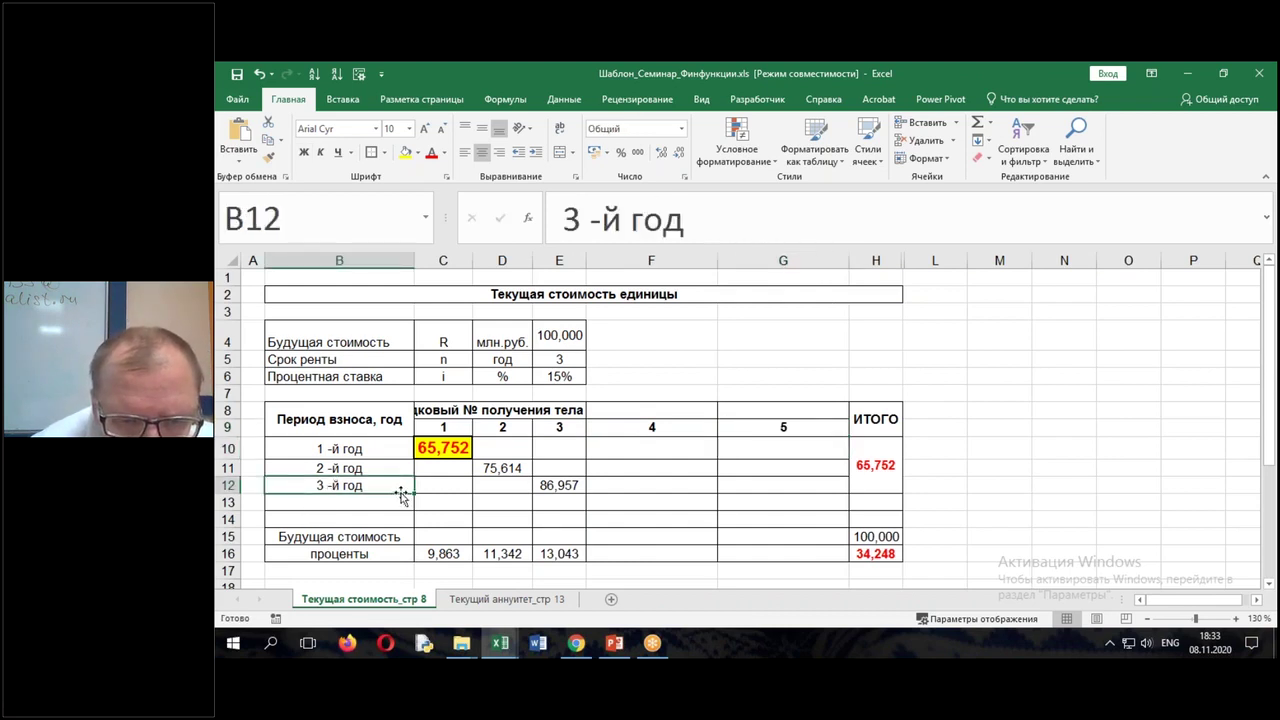
pyautogui.moveTo(413, 494); pyautogui.dragTo(405, 520)
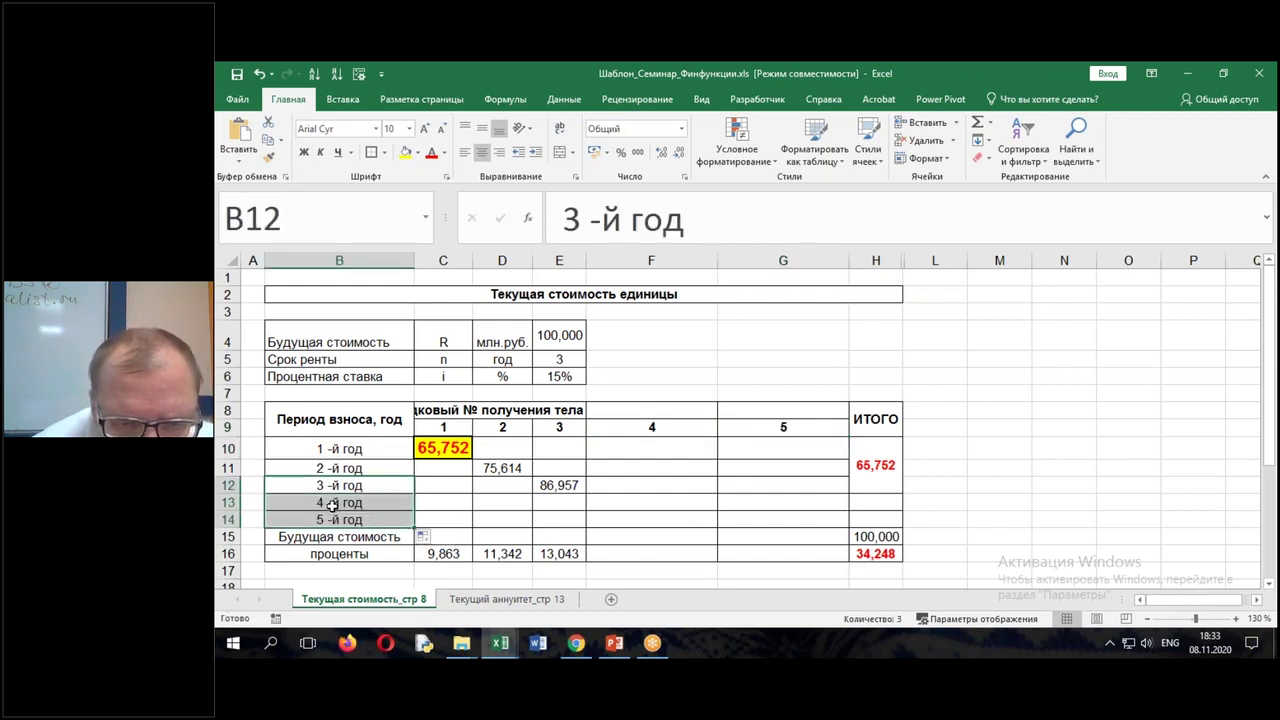
pyautogui.click(630, 515)
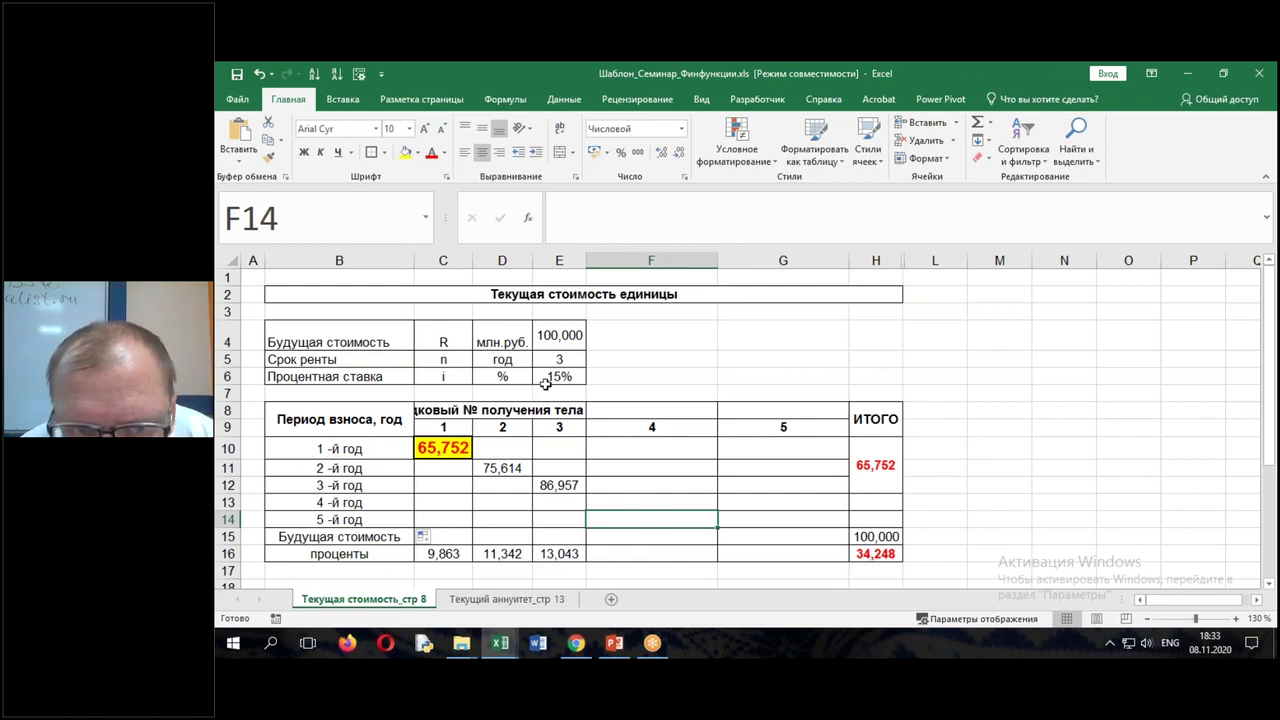
# Set the interest rate (Процентная ставка) in E6 to 20%
pyautogui.click(545, 378)
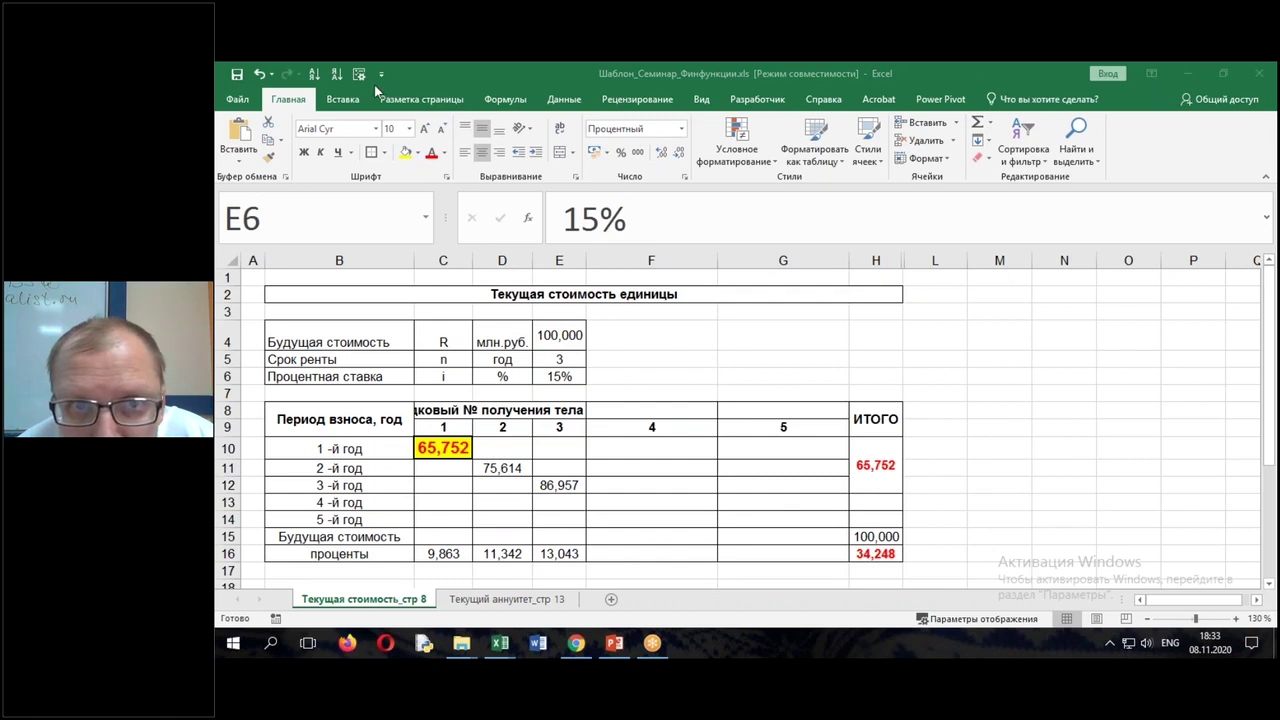
pyautogui.click(563, 376)
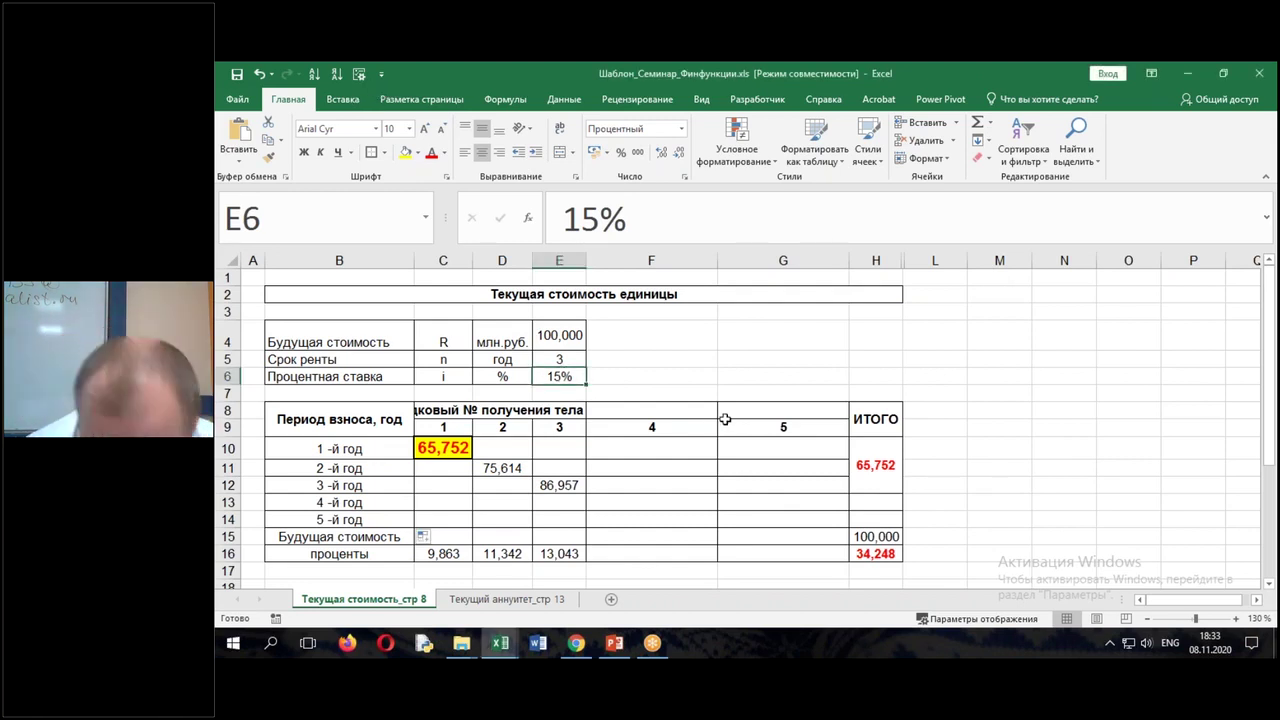
pyautogui.write('20')
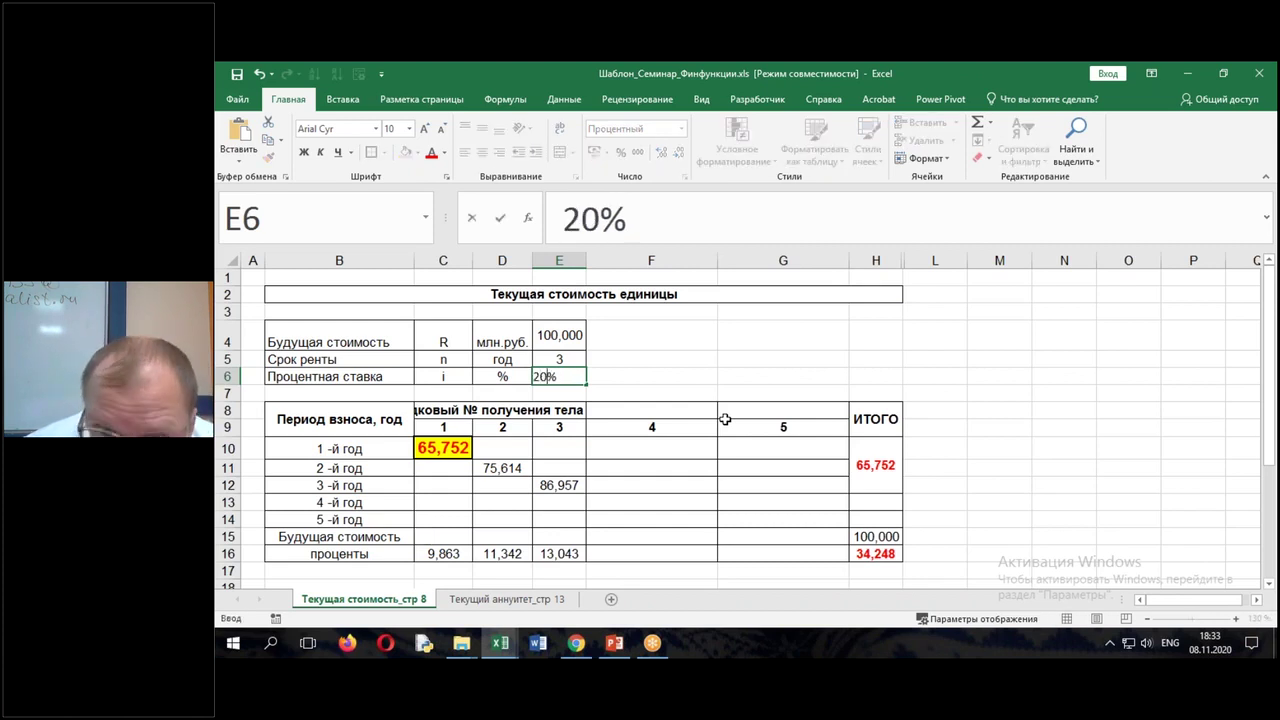
pyautogui.press('Return')
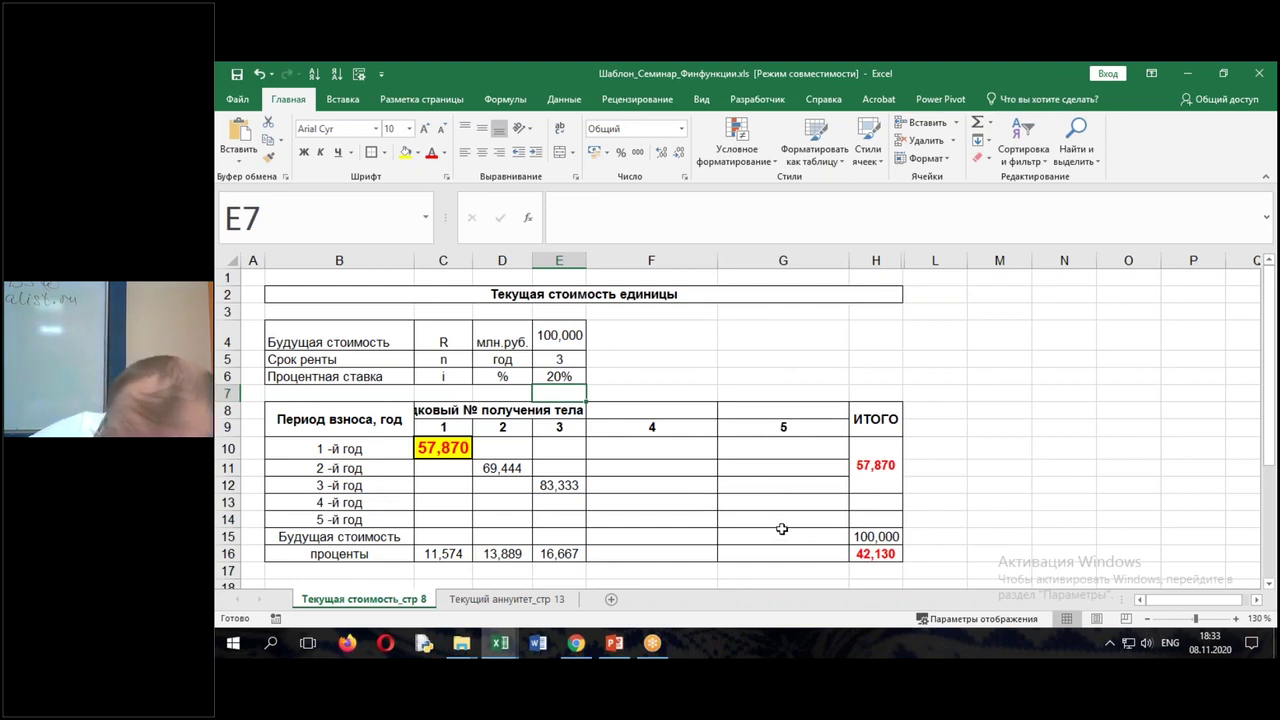
# Check the existing discounting formulas in D11 and E12, and enter =H15/(1+E6)^1 in G14 for the fifth year
pyautogui.click(500, 466)
pyautogui.click(578, 486)
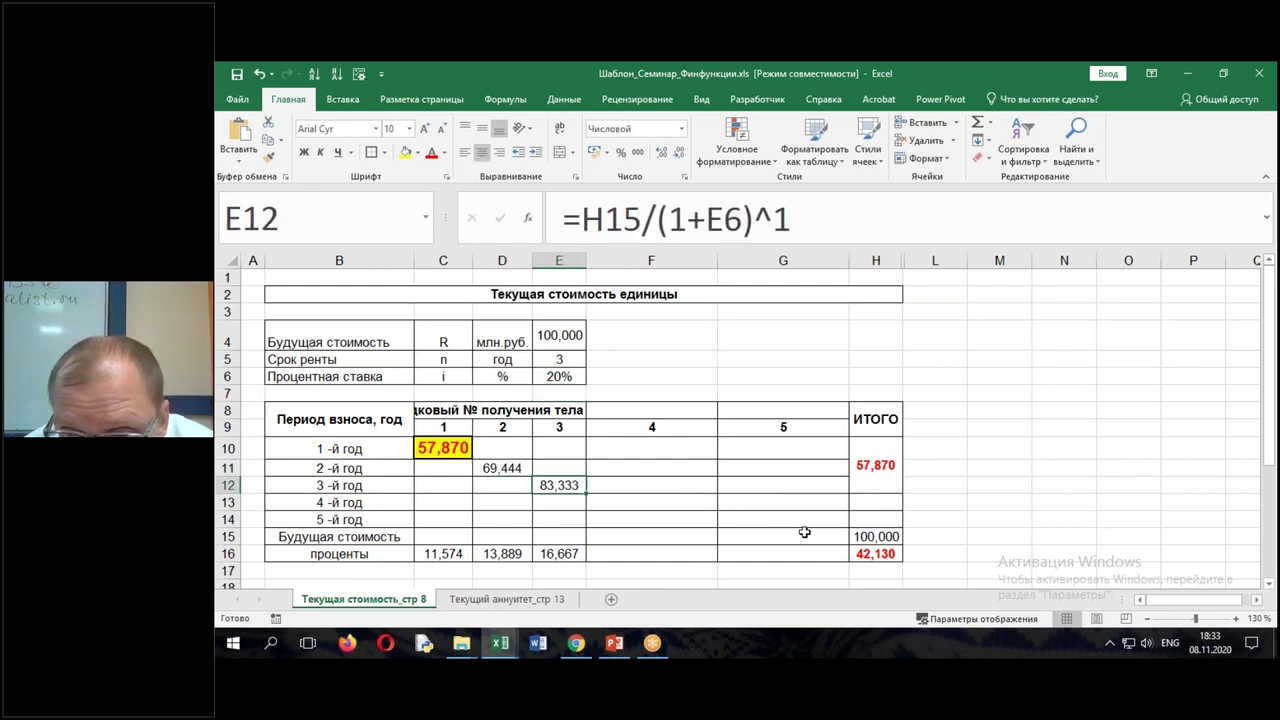
pyautogui.click(805, 538)
pyautogui.click(800, 522)
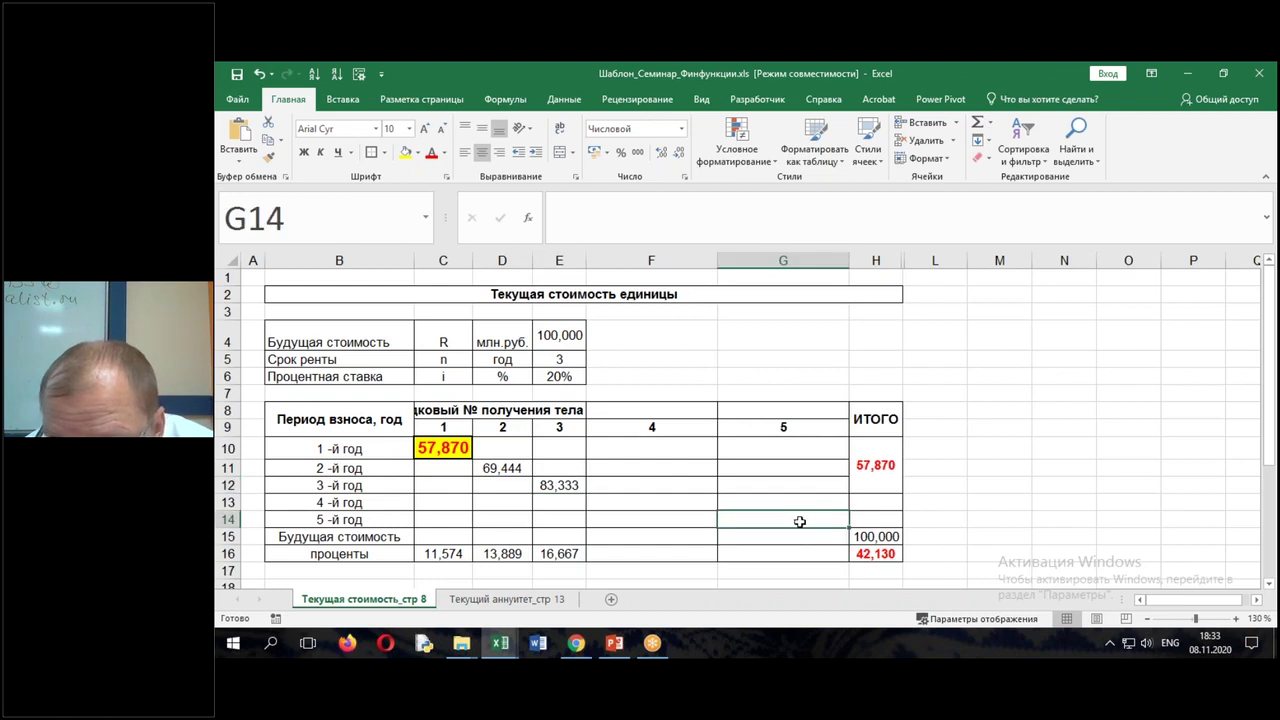
pyautogui.write('=')
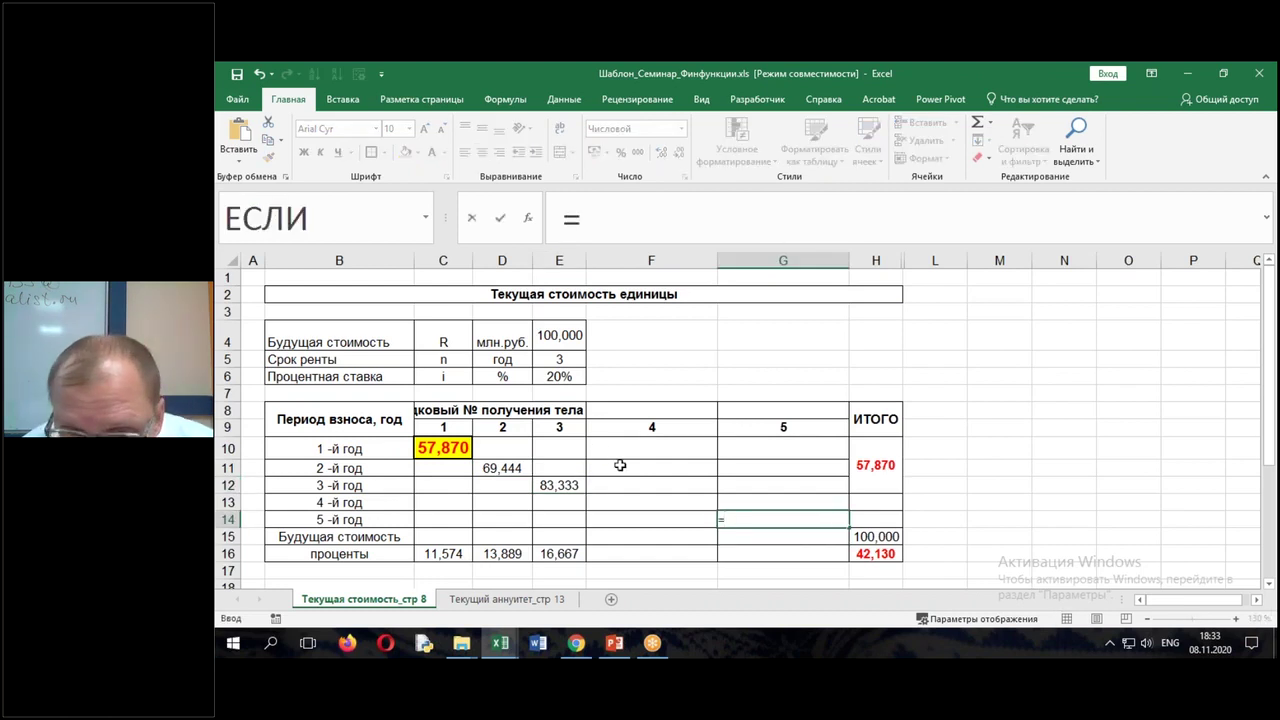
pyautogui.click(873, 536)
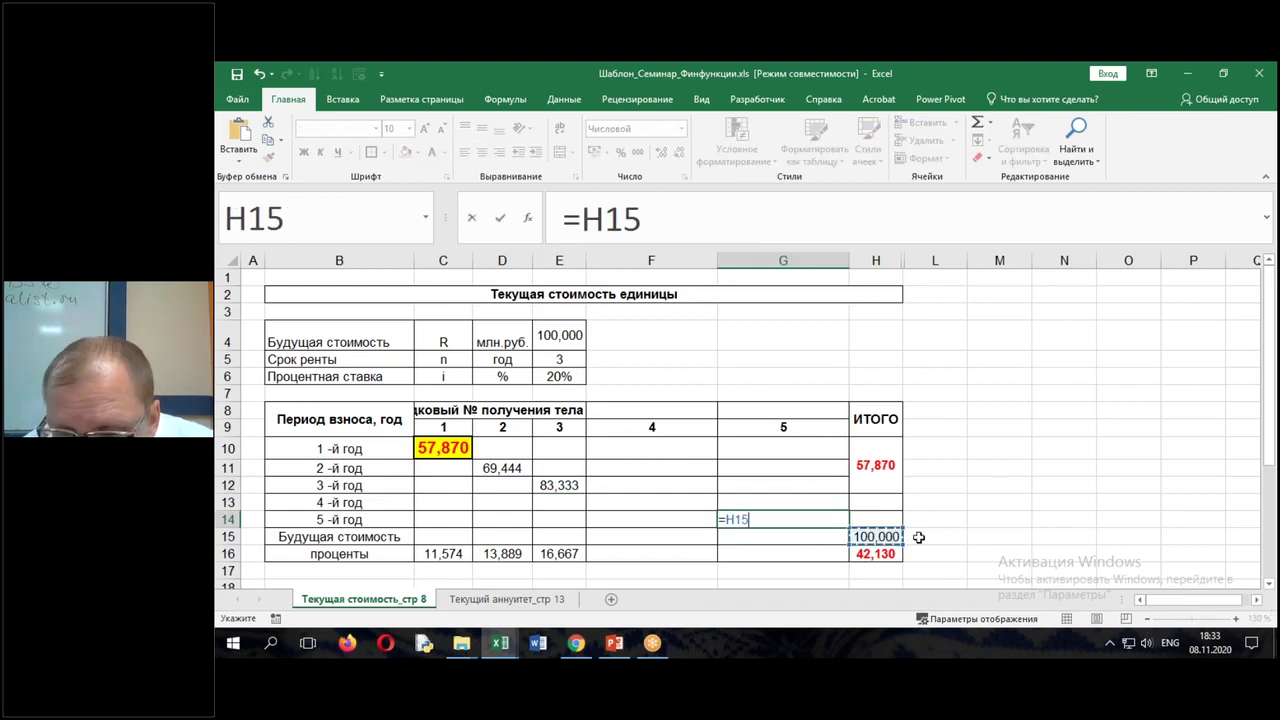
pyautogui.write('/')
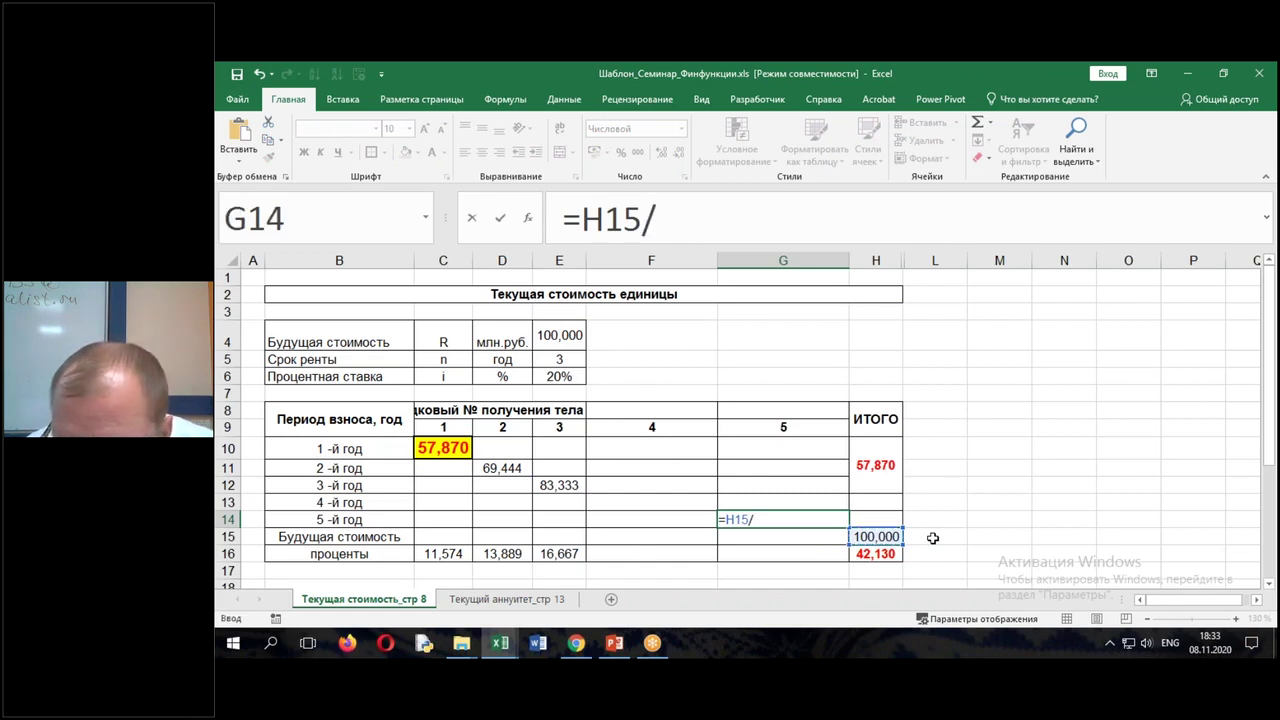
pyautogui.write('(1+')
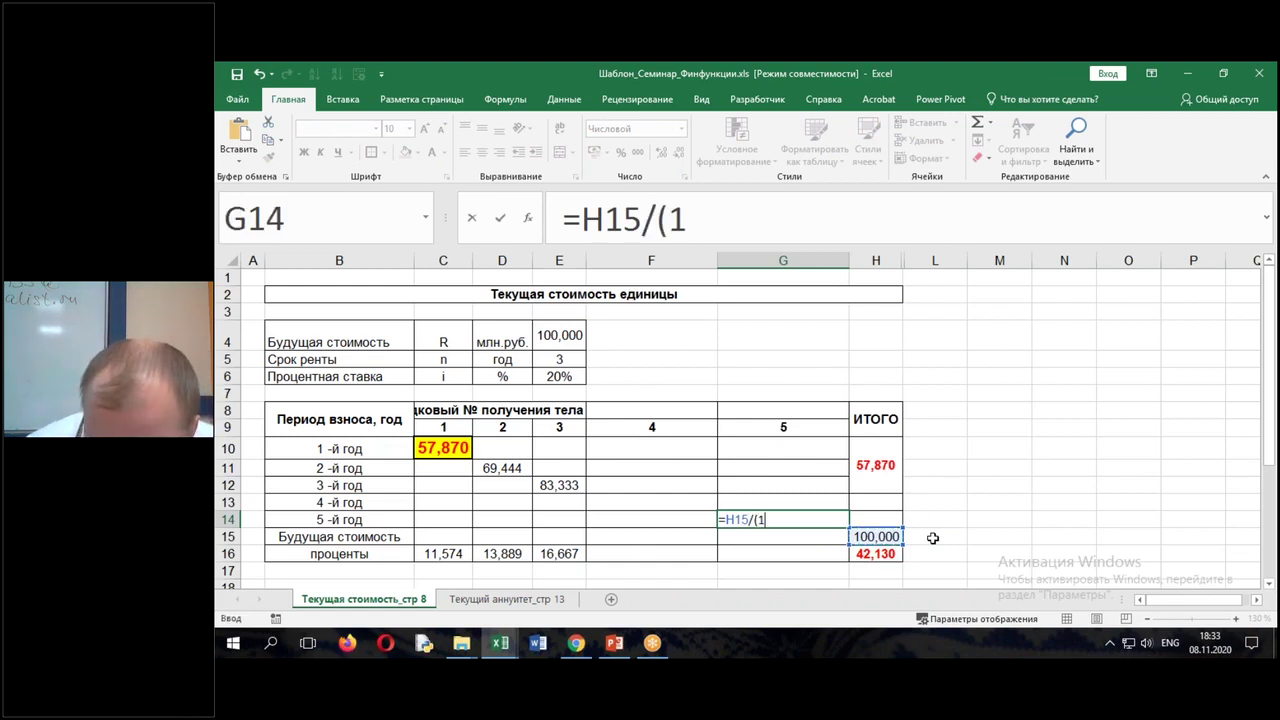
pyautogui.click(559, 374)
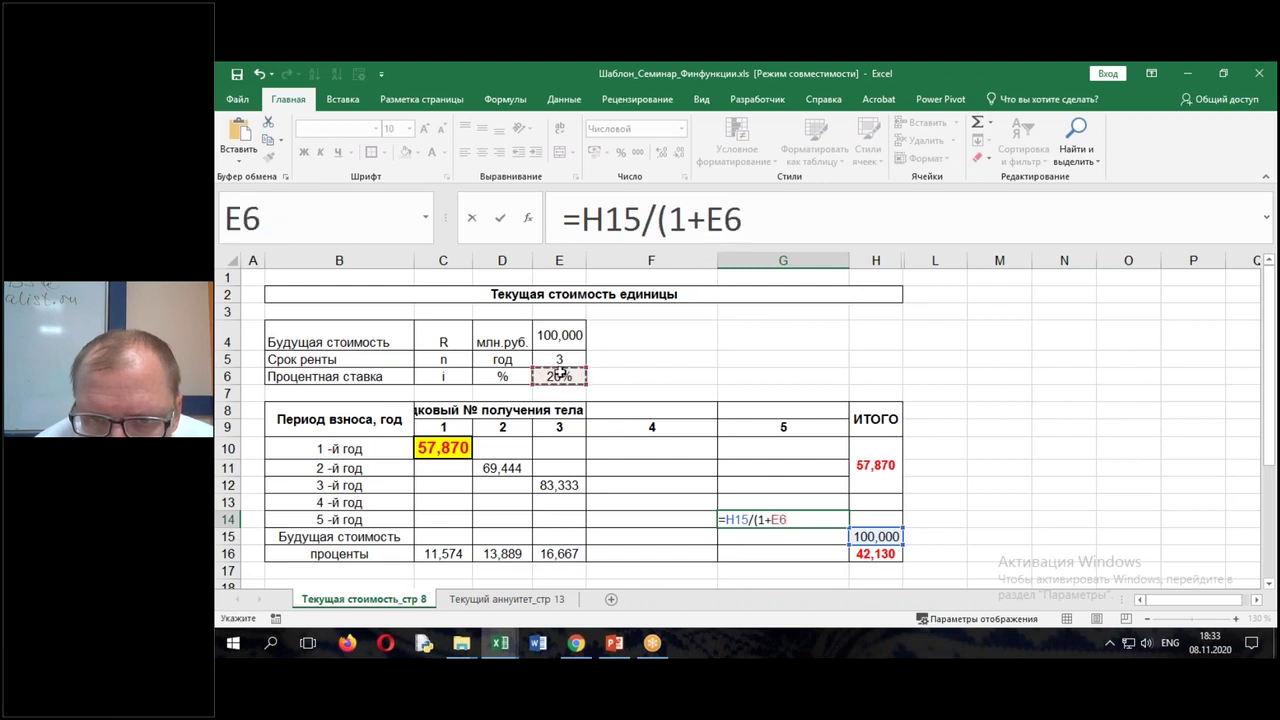
pyautogui.write(')')
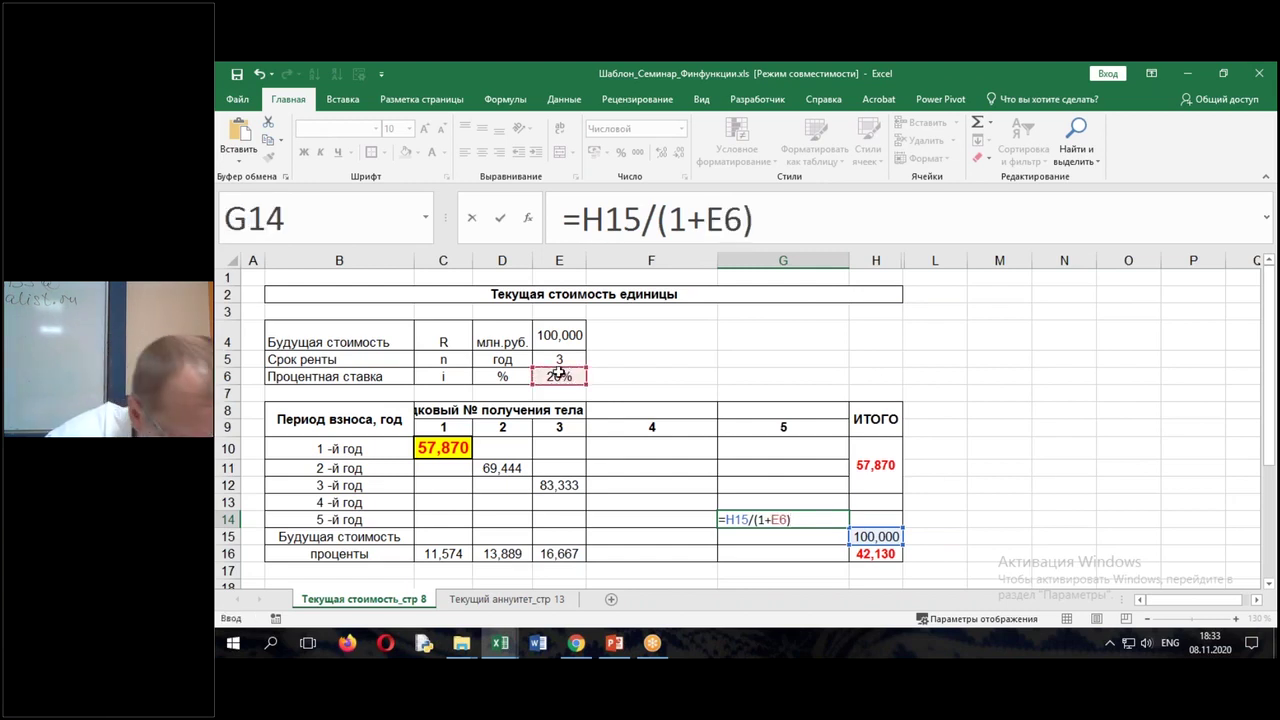
pyautogui.write('^')
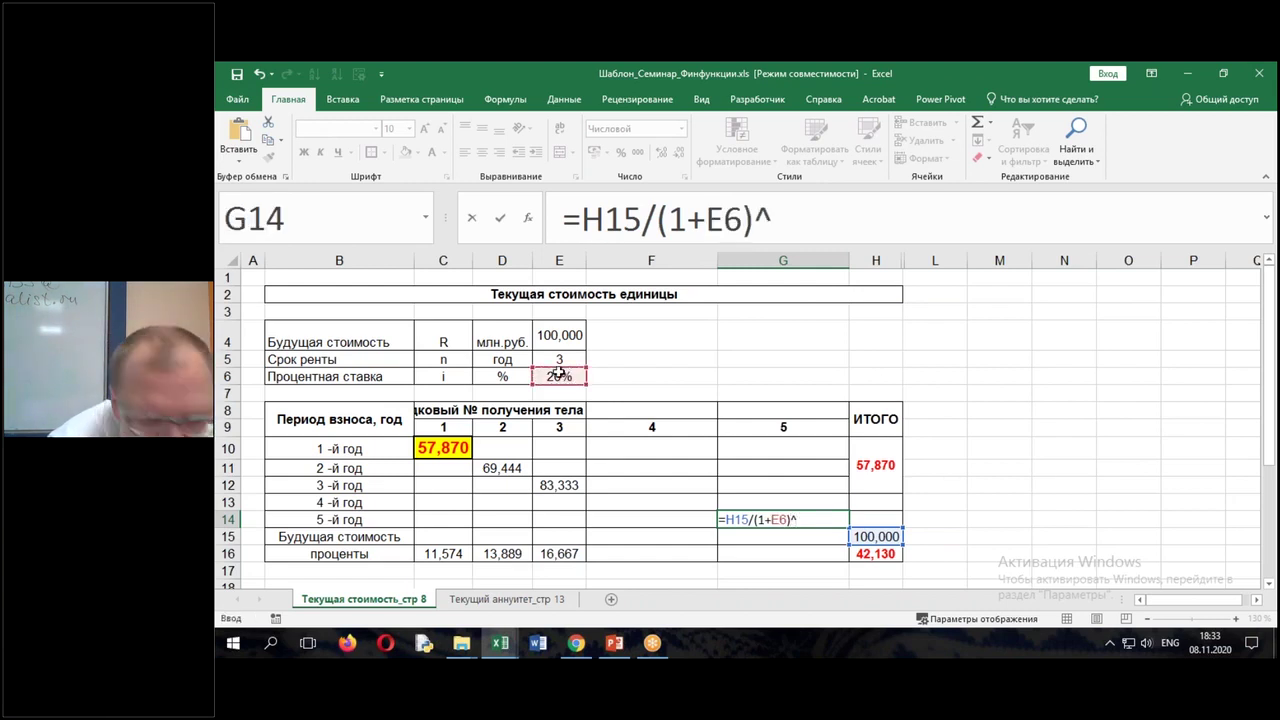
pyautogui.write('1')
pyautogui.press('Return')
pyautogui.press('Up')
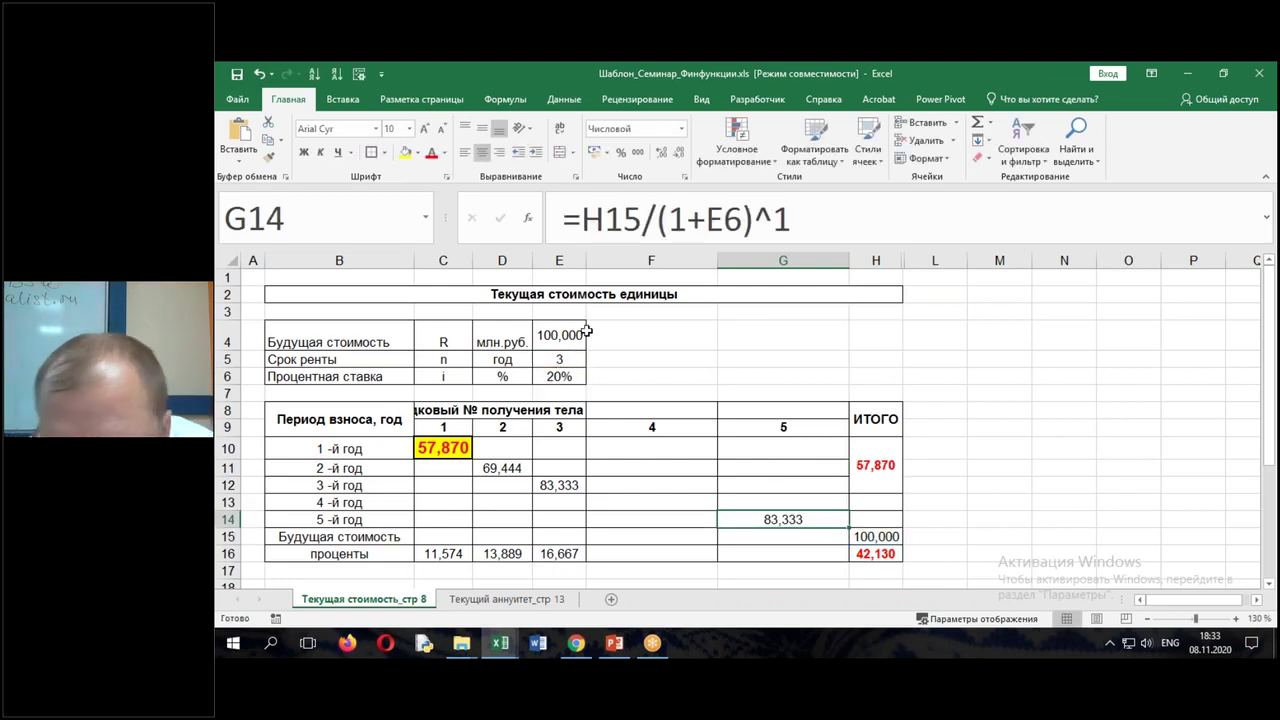
# Enter the fourth-year discounting formula =G14/(1+E6)^1 in F13
pyautogui.click(661, 501)
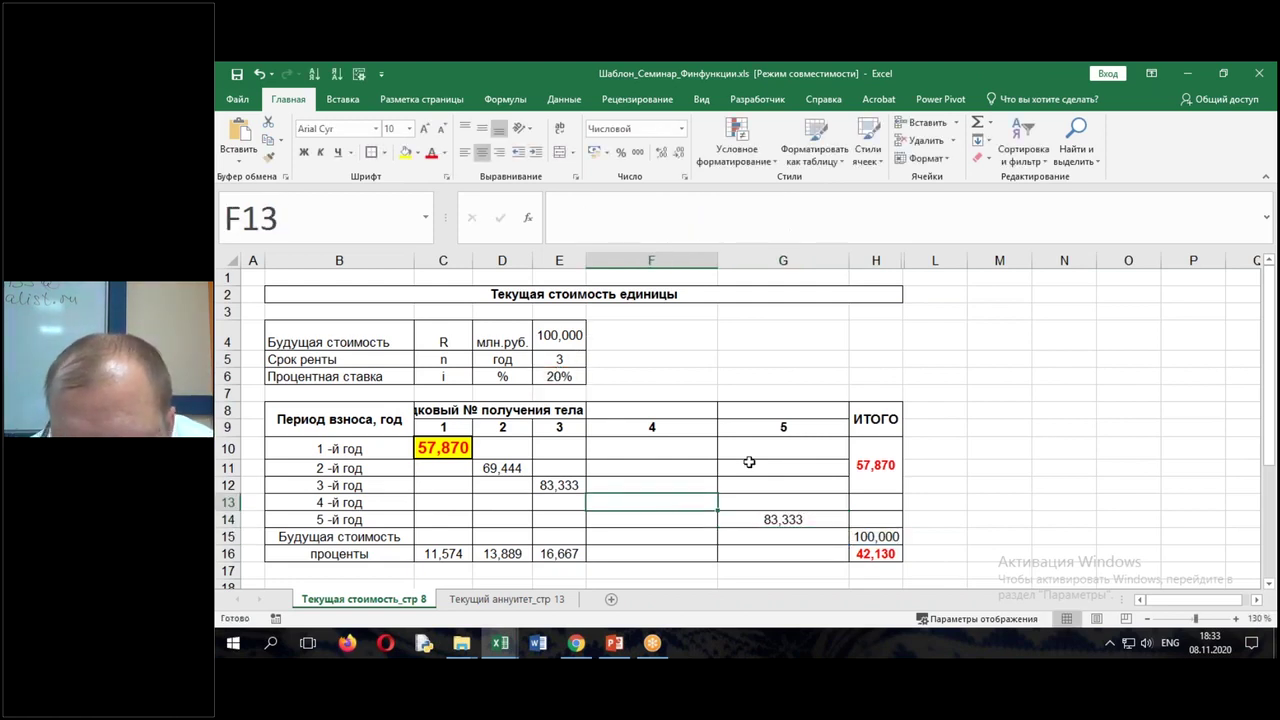
pyautogui.write('=')
pyautogui.click(786, 517)
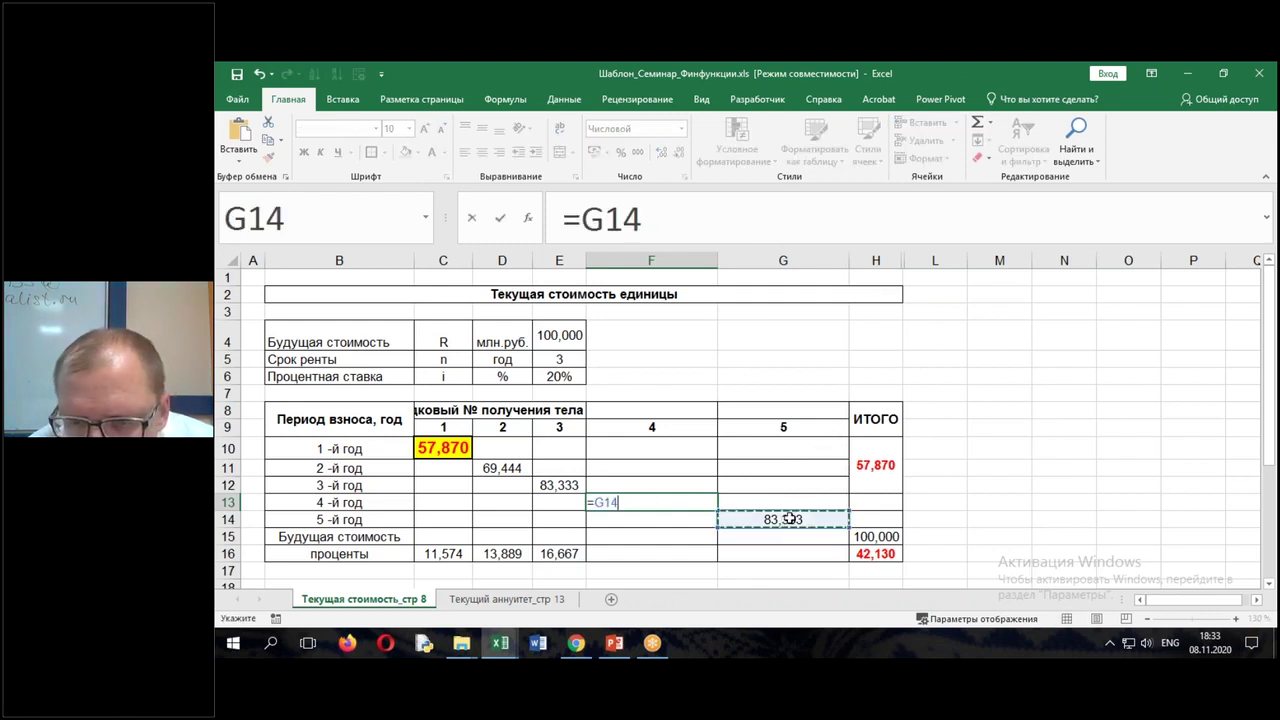
pyautogui.write('/(1+')
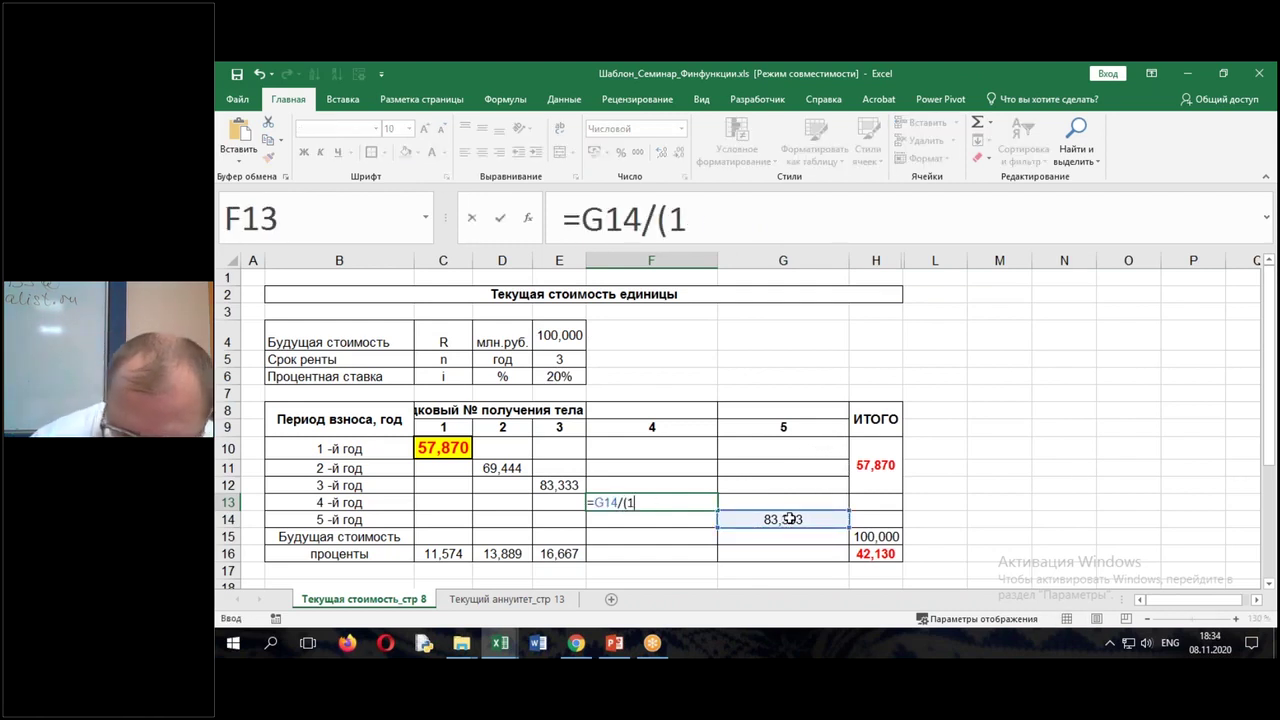
pyautogui.click(546, 379)
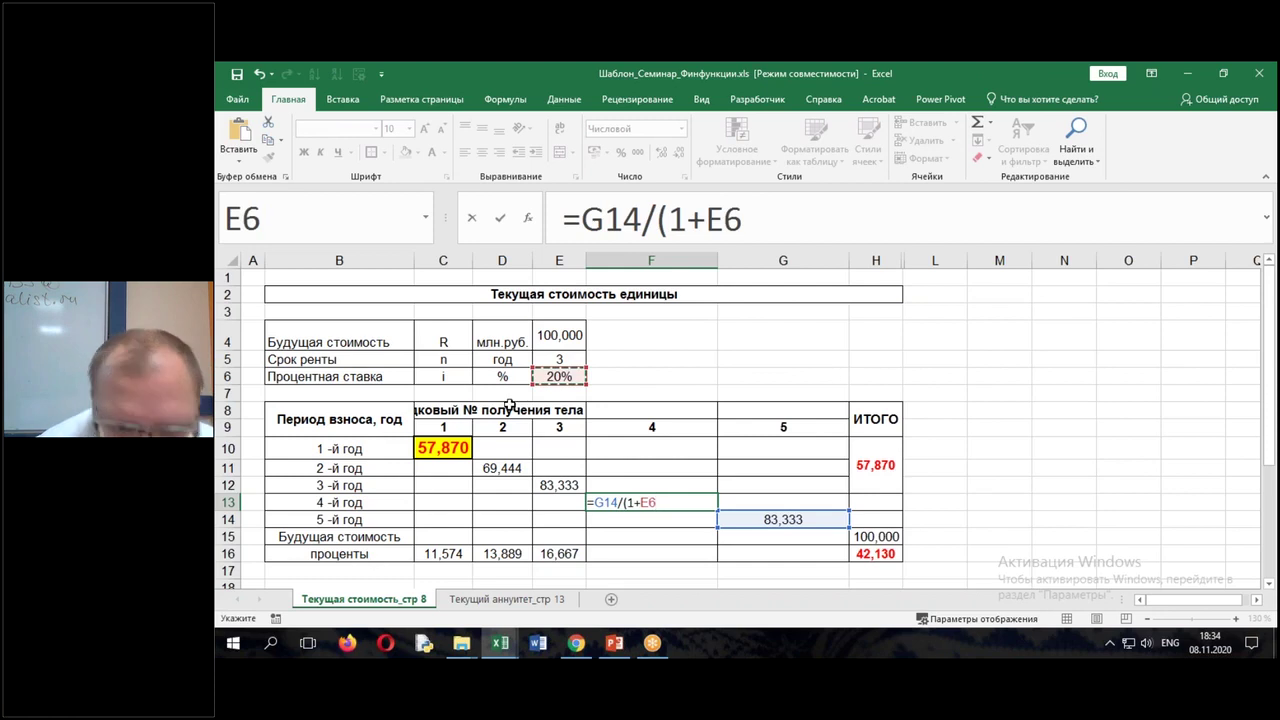
pyautogui.write(')^1')
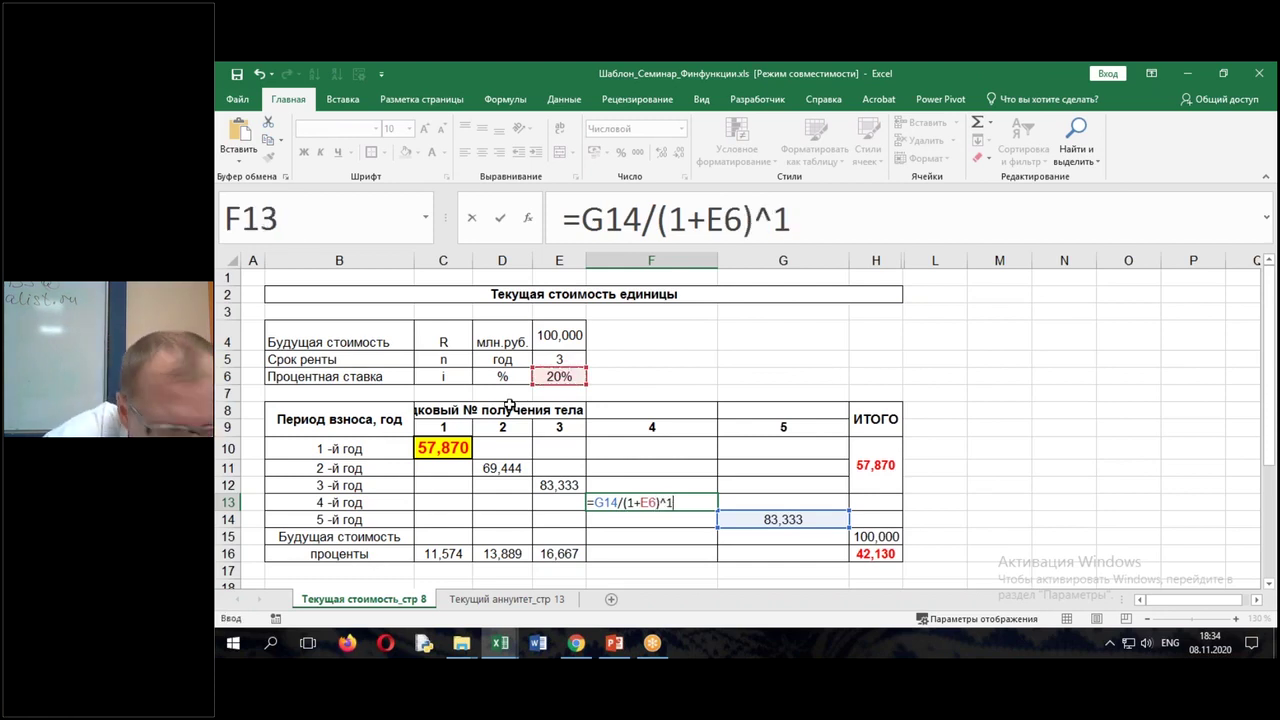
pyautogui.press('Return')
# Change the third-year formula in E12 to discount the fourth-year value: =F13/(1+E6)^1
pyautogui.press('Up')
pyautogui.press('Up')
pyautogui.press('Left')
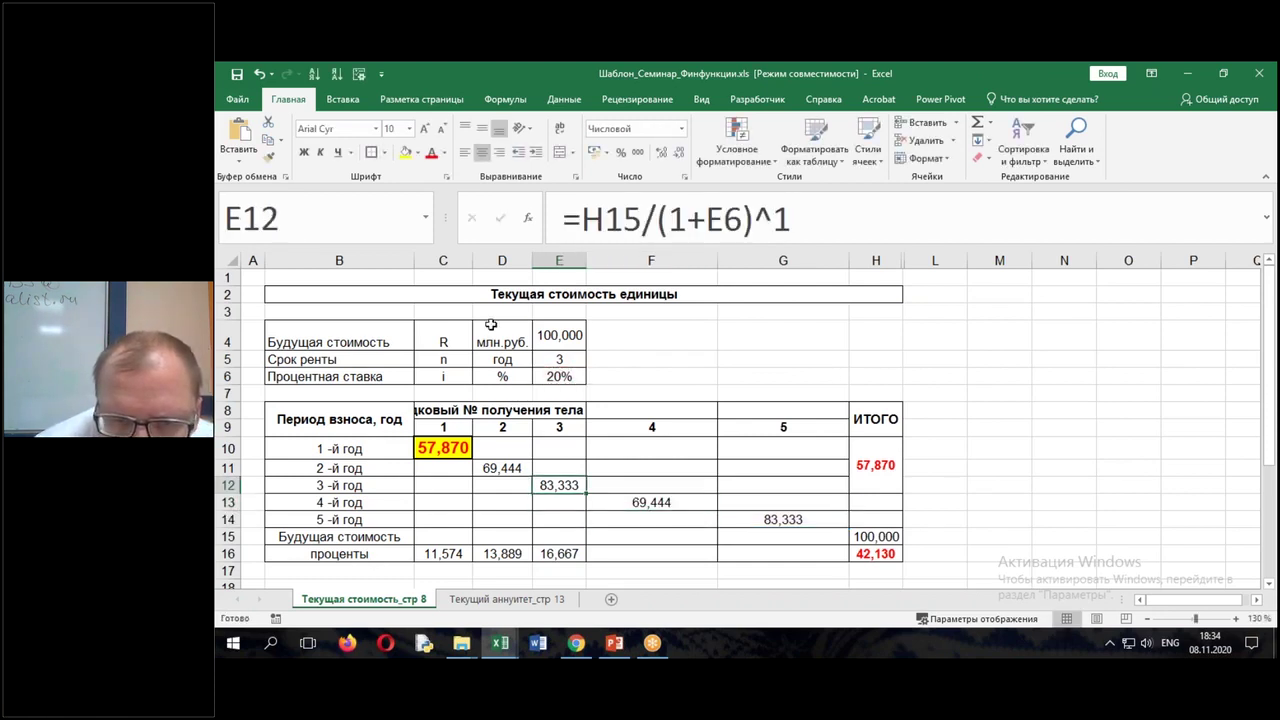
pyautogui.click(582, 218)
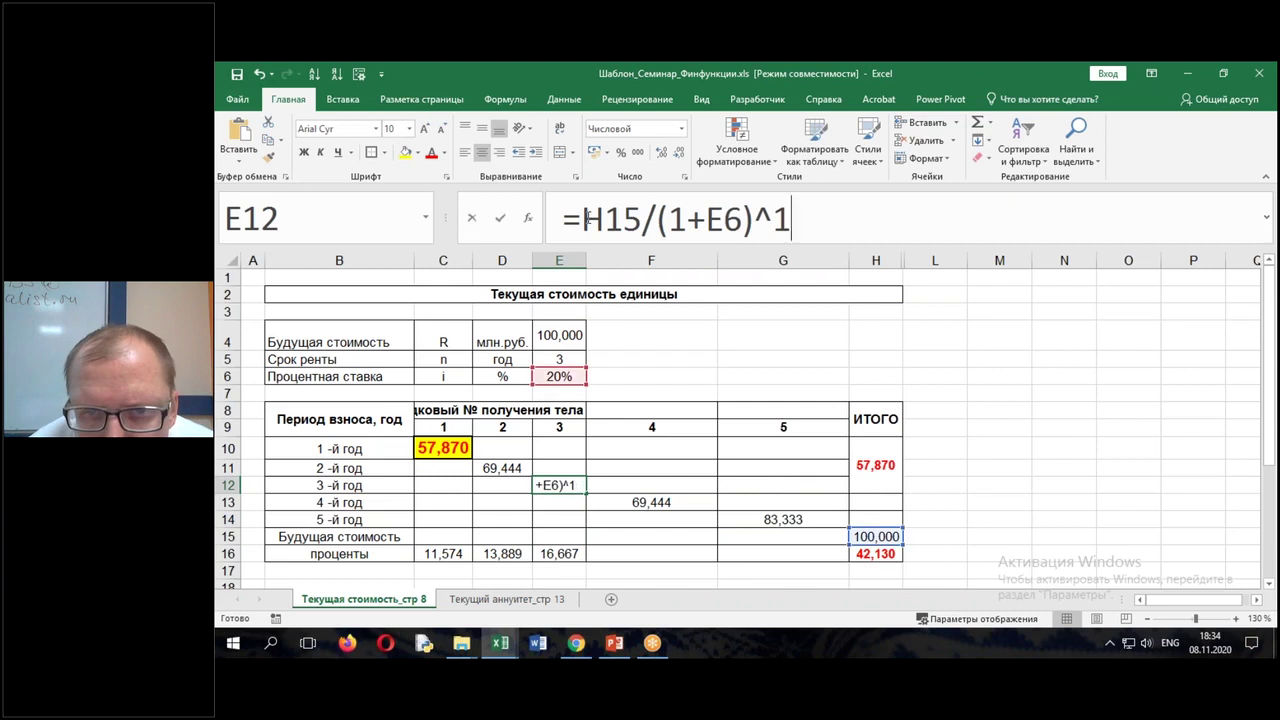
pyautogui.click(640, 502)
pyautogui.press('Delete')
pyautogui.press('Delete')
pyautogui.press('Delete')
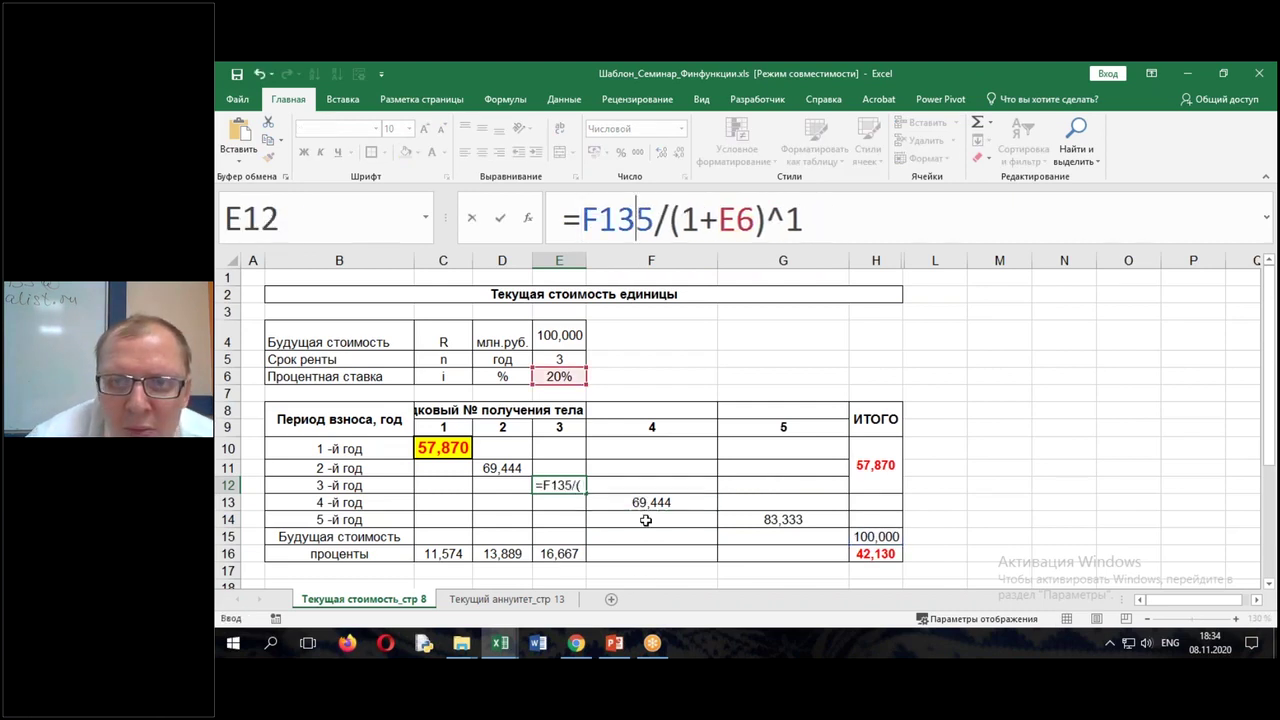
pyautogui.press('Return')
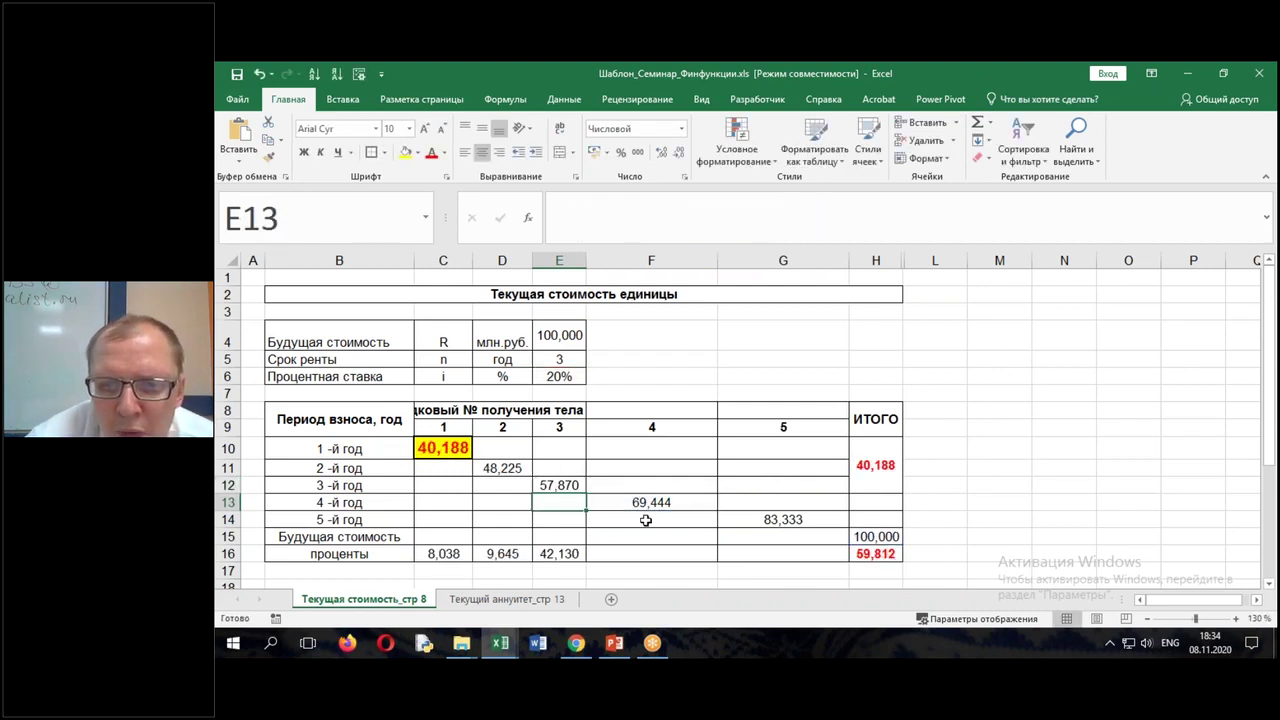
# Review the discounting formulas in D11 and C10 and the future value in H15
pyautogui.click(492, 463)
pyautogui.click(438, 452)
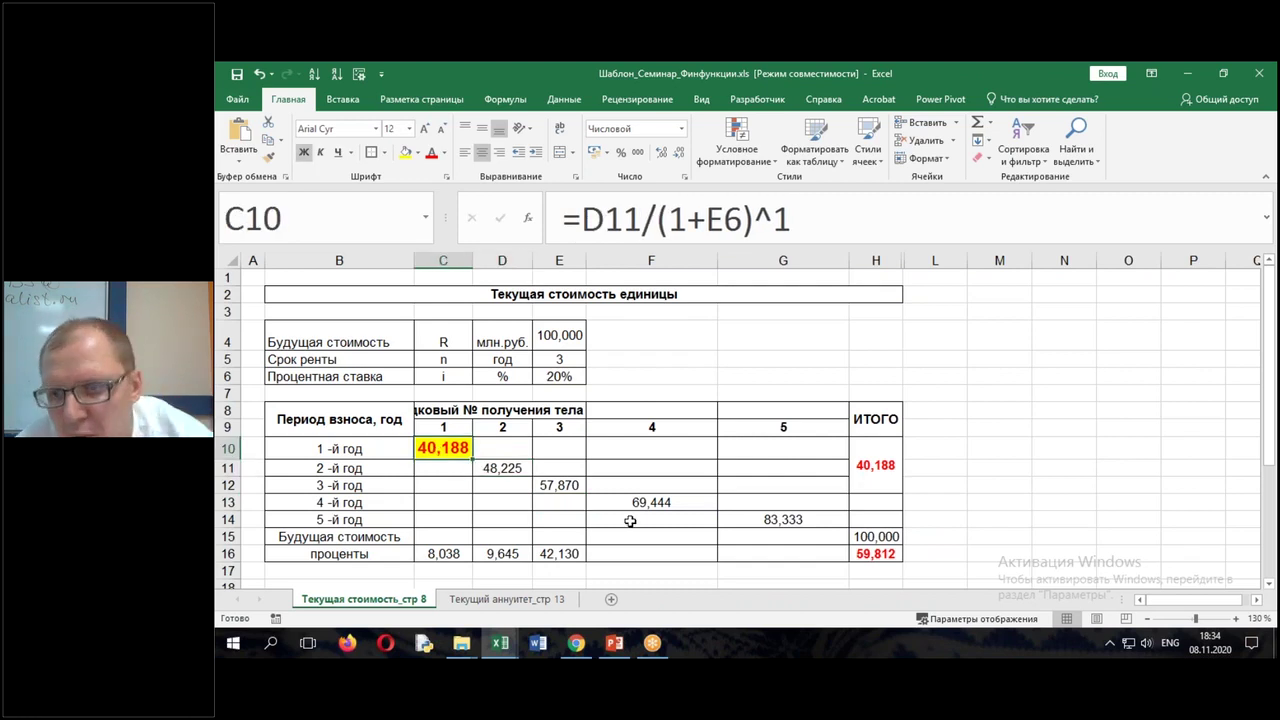
pyautogui.click(888, 536)
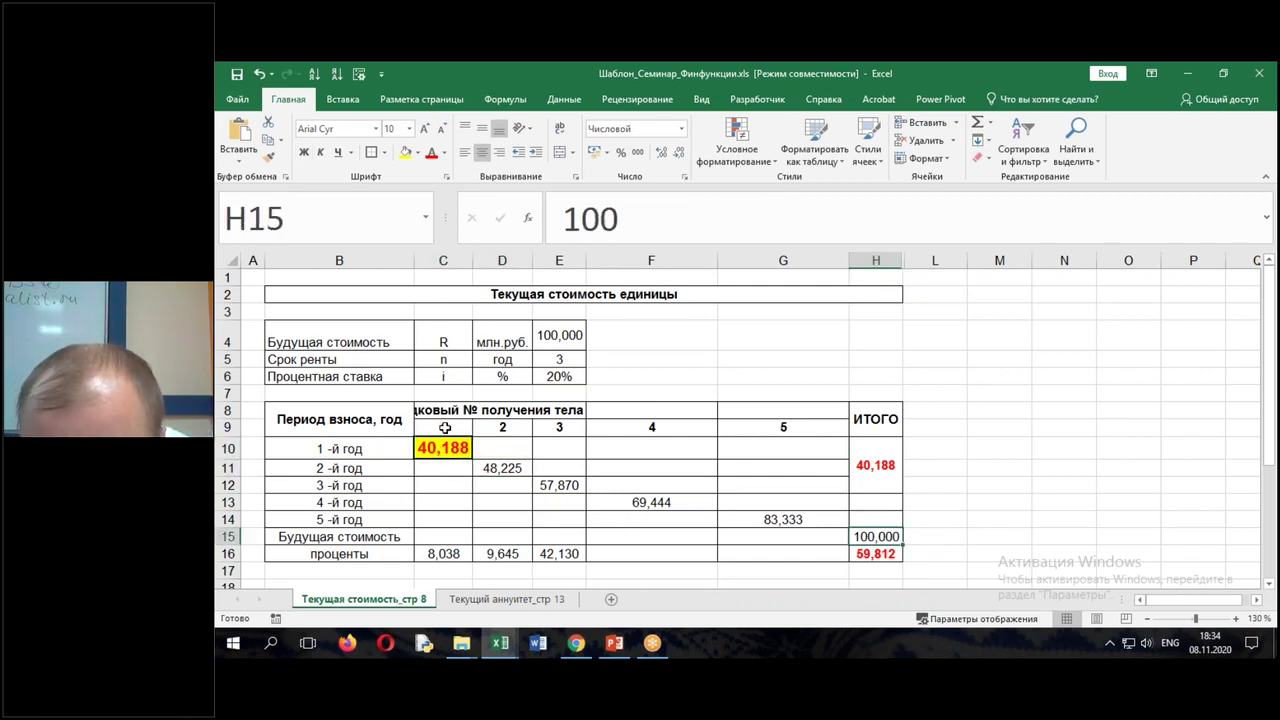
# Widen column C slightly and review the discounting formula in C10 and the future value in H15
pyautogui.moveTo(472, 258); pyautogui.dragTo(504, 261)
pyautogui.click(502, 393)
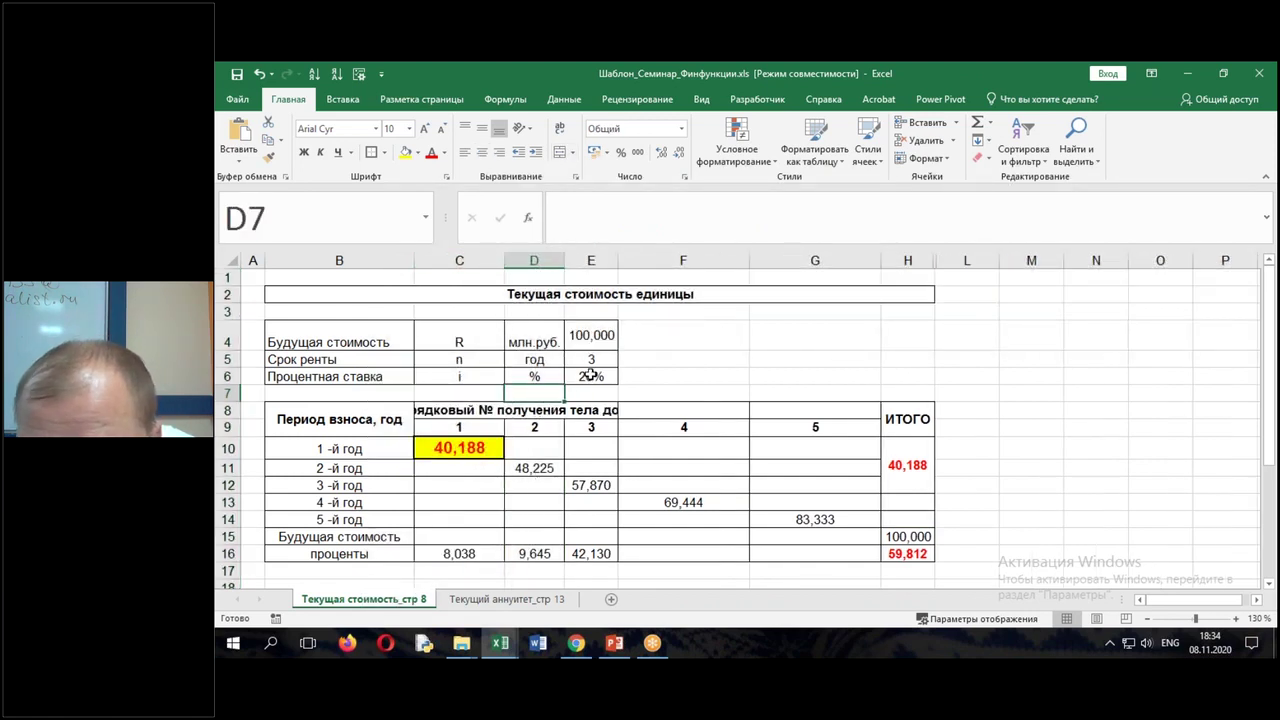
pyautogui.click(450, 448)
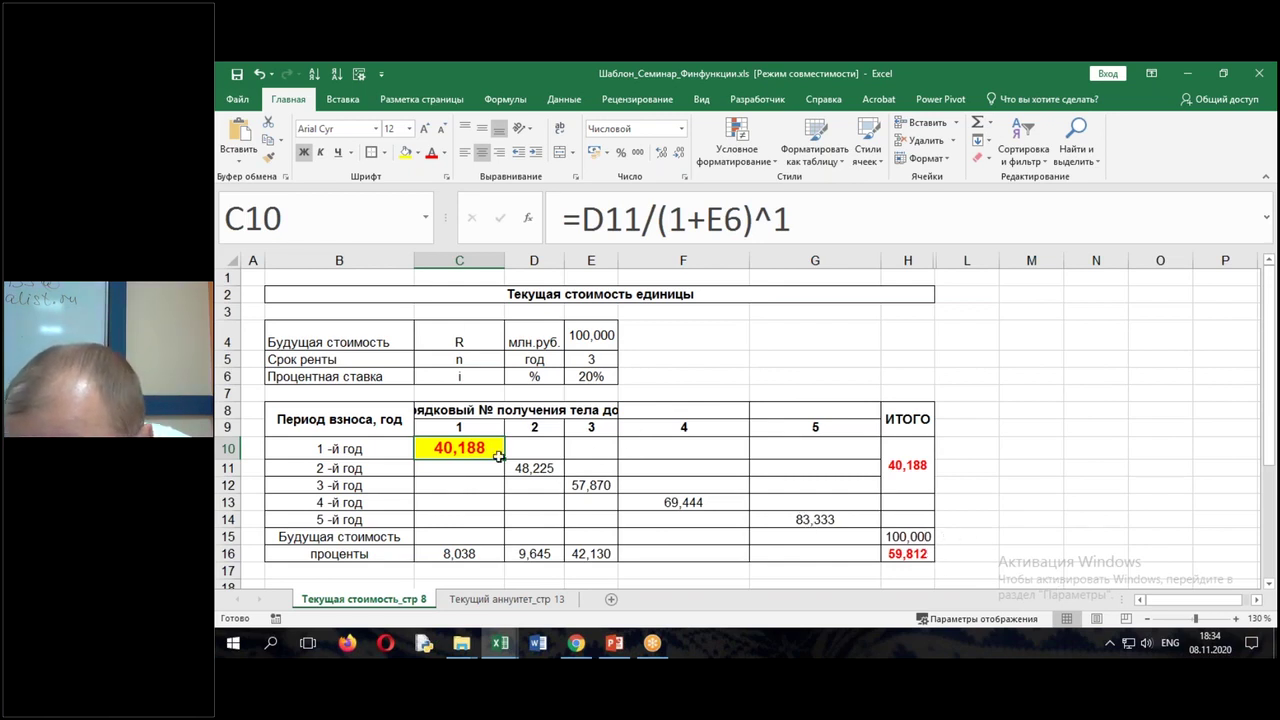
pyautogui.click(905, 537)
pyautogui.click(470, 452)
pyautogui.click(466, 470)
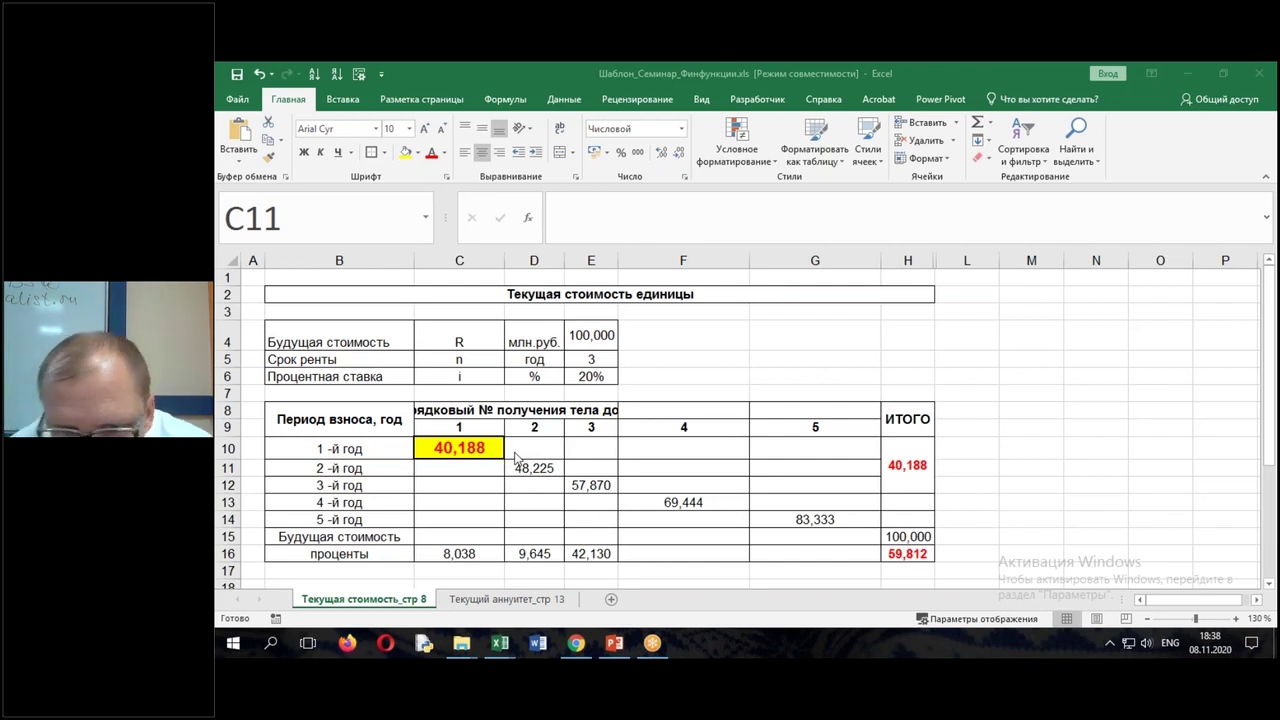
# Clear the input values in E4:E6 on the Текущий аннуитет_стр 13 sheet
pyautogui.click(495, 601)
pyautogui.click(405, 600)
pyautogui.click(490, 600)
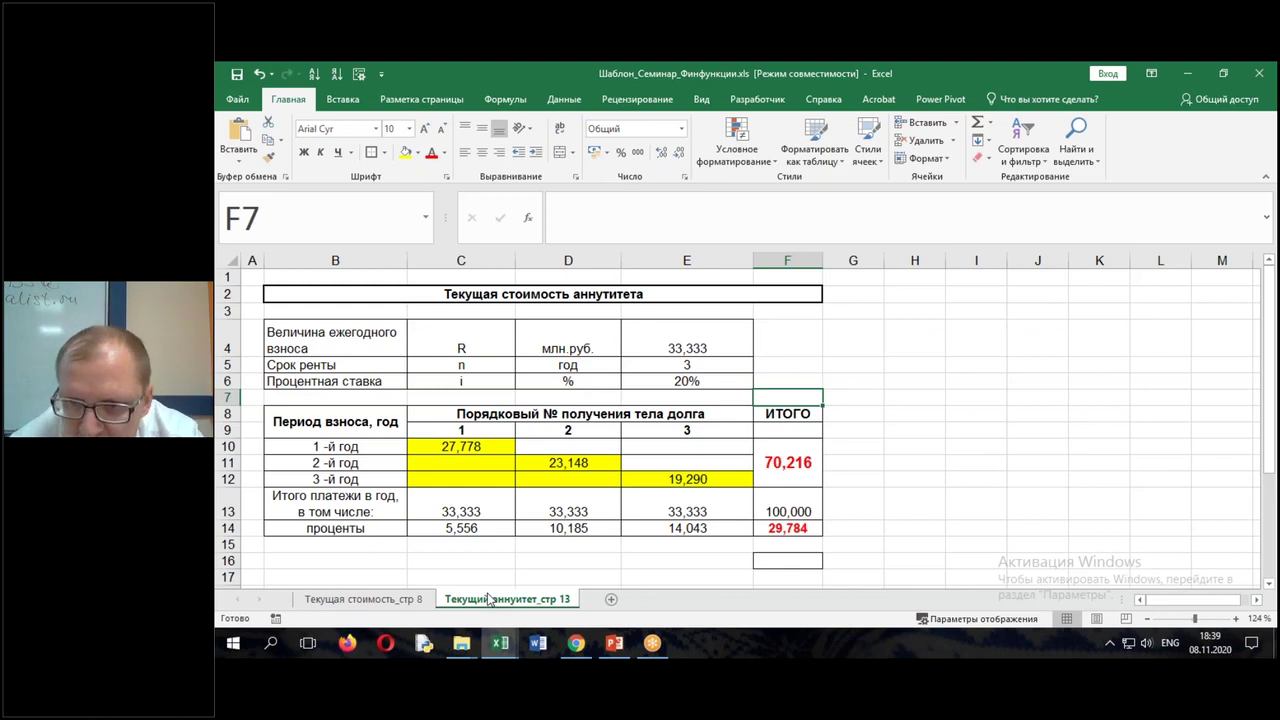
pyautogui.moveTo(684, 348); pyautogui.dragTo(686, 381)
pyautogui.press('Delete')
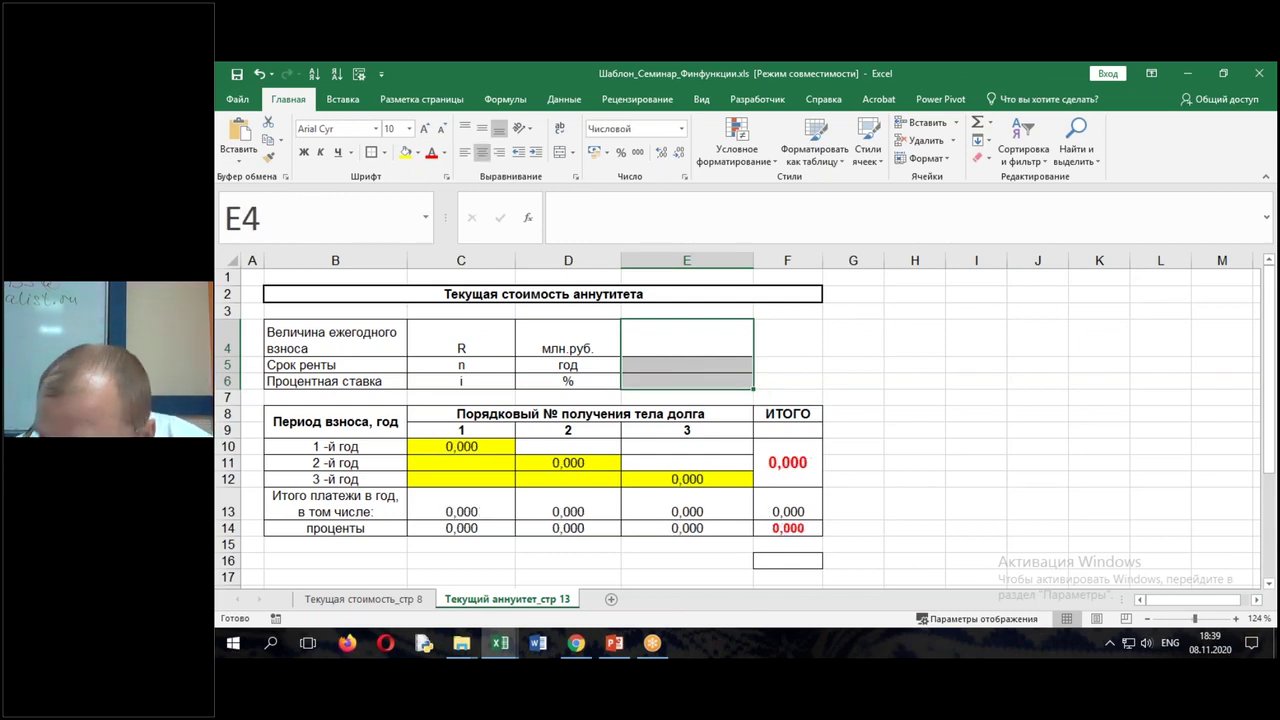
# Clear the future value, term and interest rate in E4:E6 on the Текущая стоимость_стр 8 sheet
pyautogui.click(392, 600)
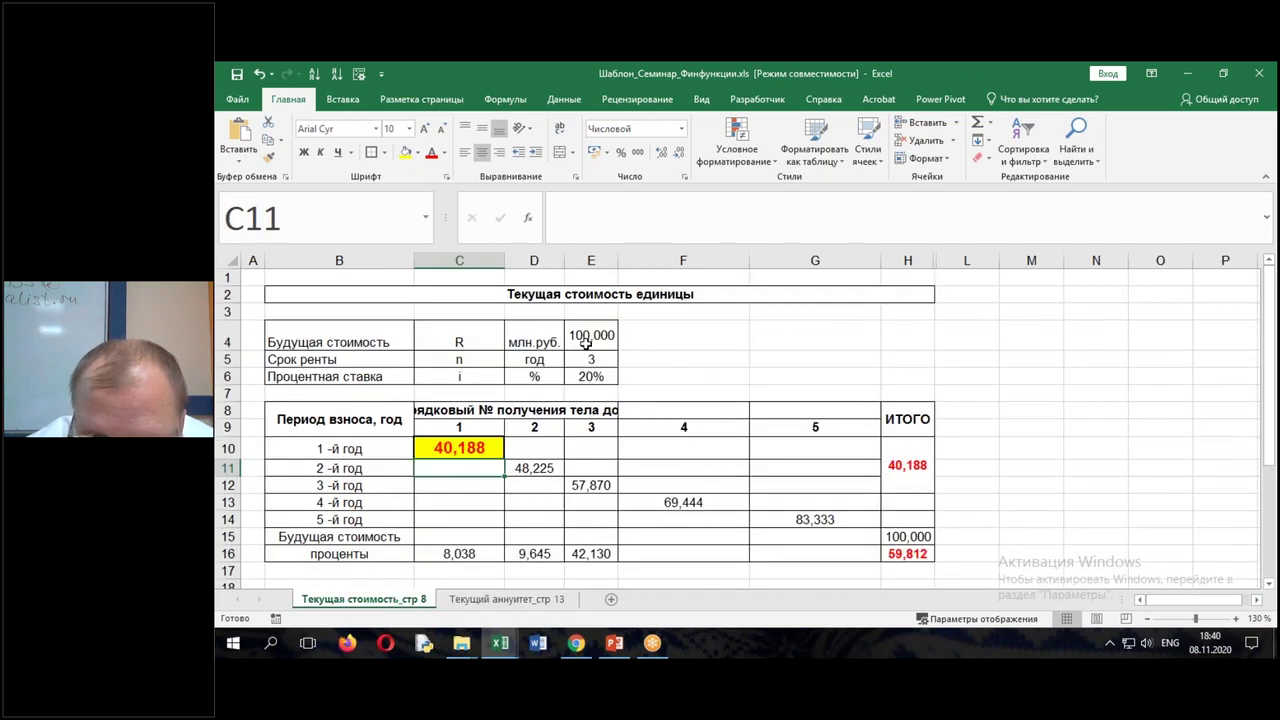
pyautogui.moveTo(588, 338); pyautogui.dragTo(588, 376)
pyautogui.press('Delete')
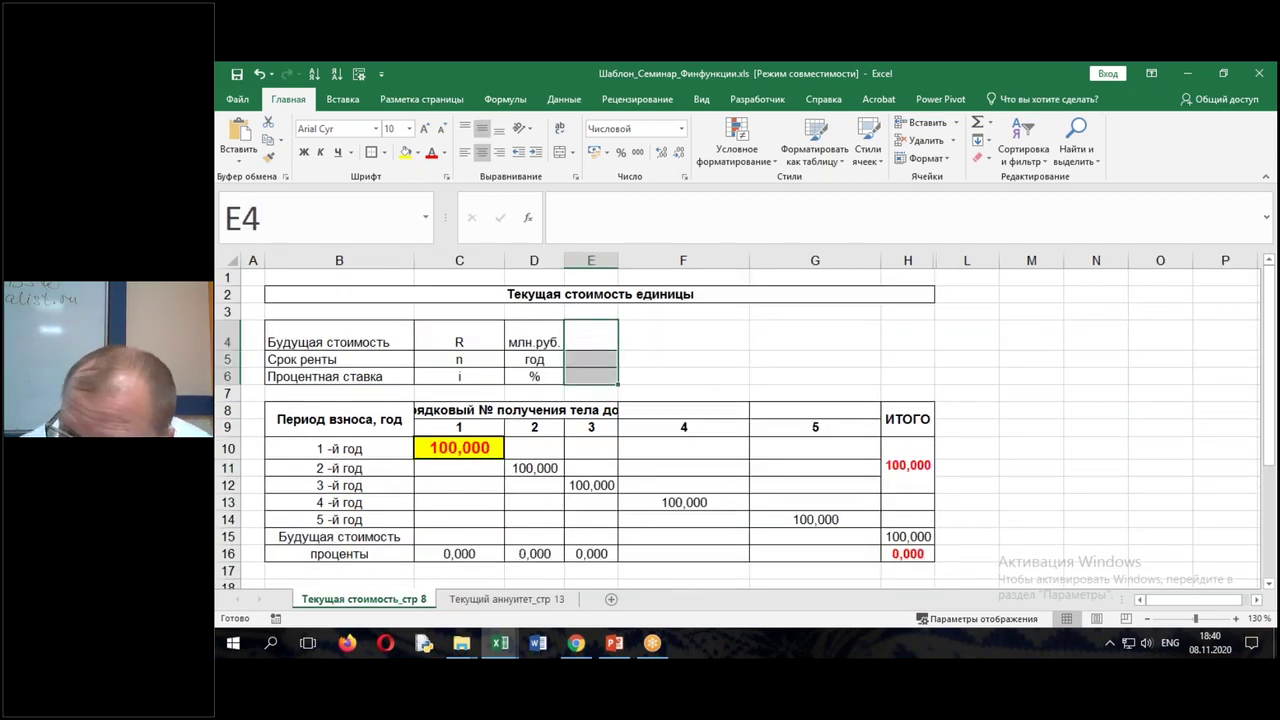
# Set the future value in E4 to 200 and the interest rate in E6 to 22,58%, displayed with two decimals
pyautogui.click(593, 359)
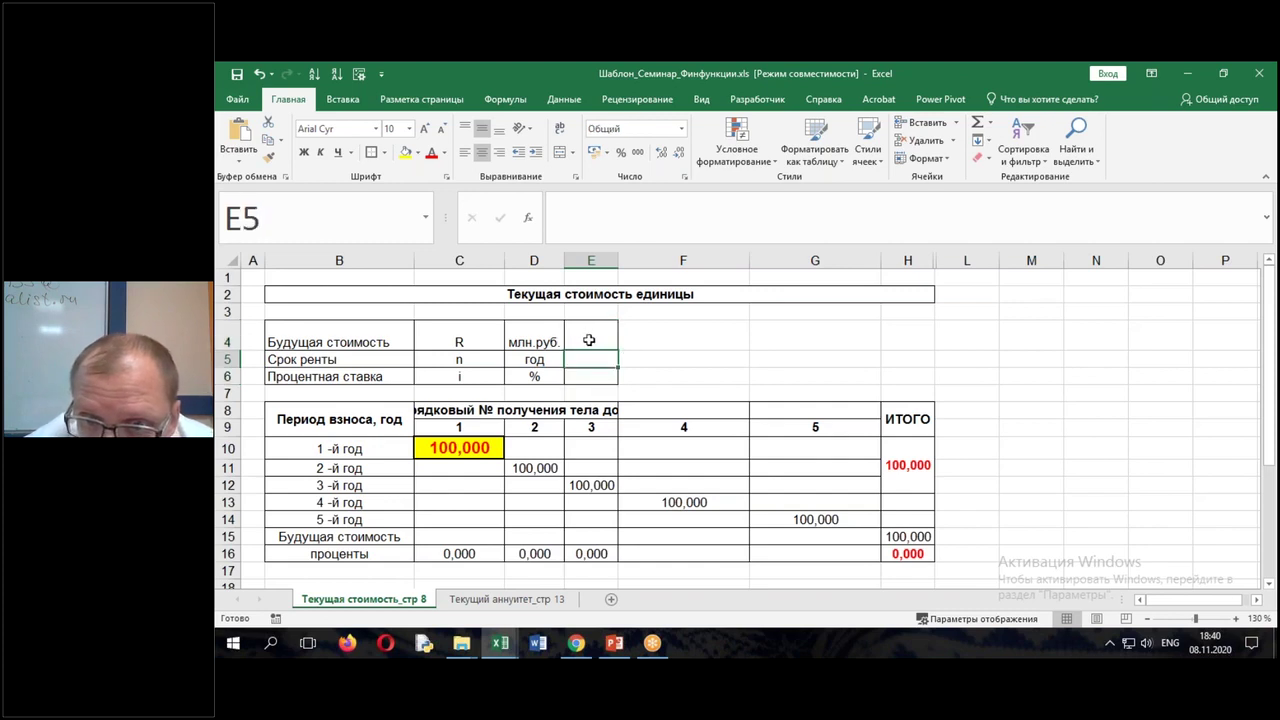
pyautogui.click(588, 338)
pyautogui.write('200')
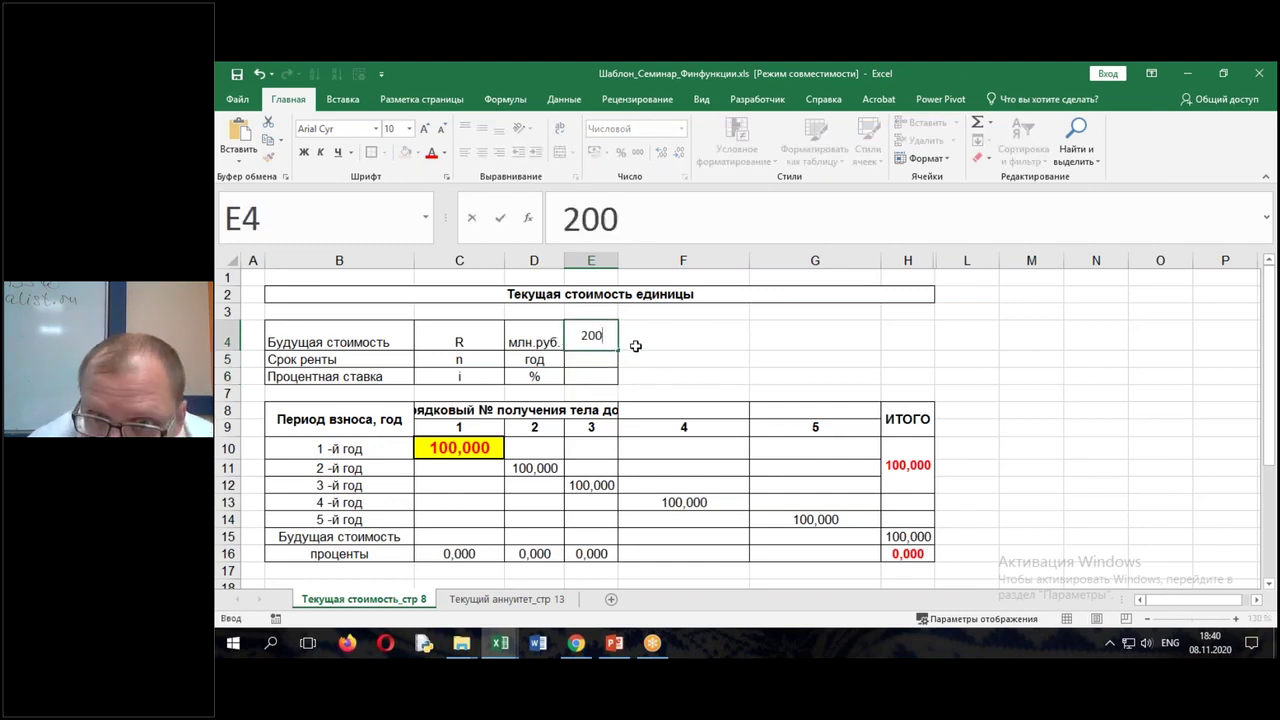
pyautogui.press('Return')
pyautogui.press('Return')
pyautogui.write('22')
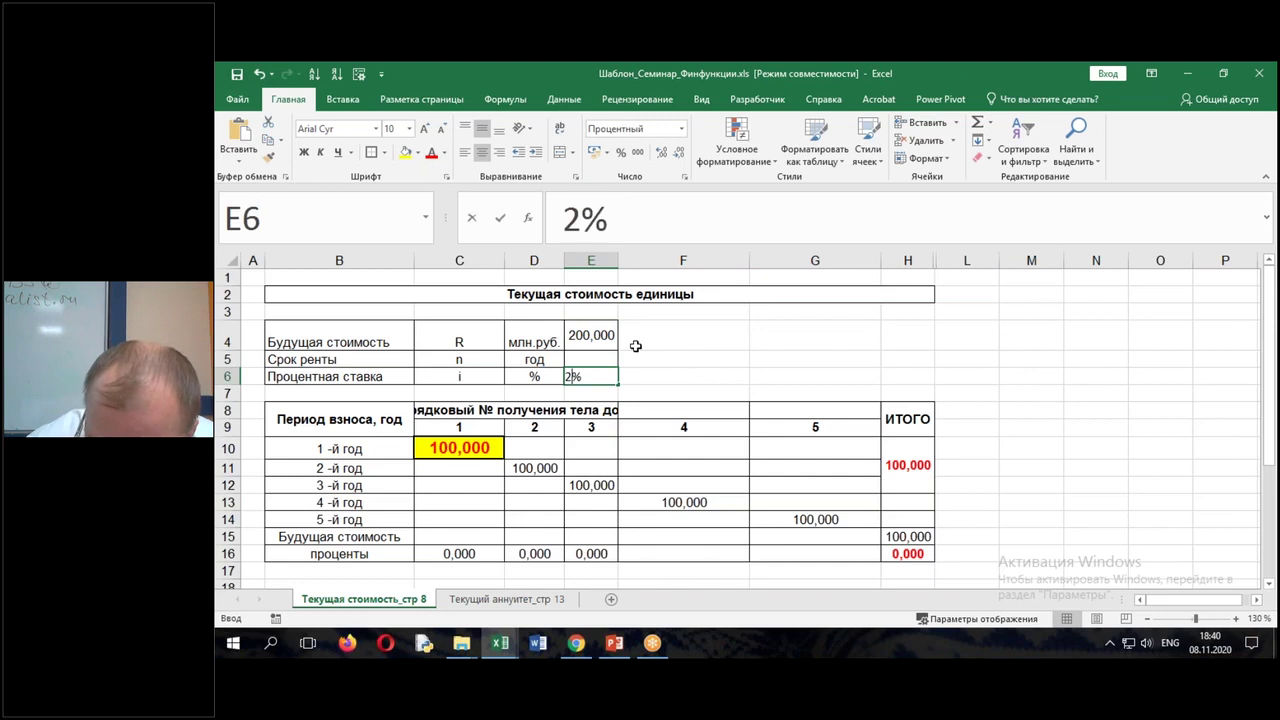
pyautogui.write(',58')
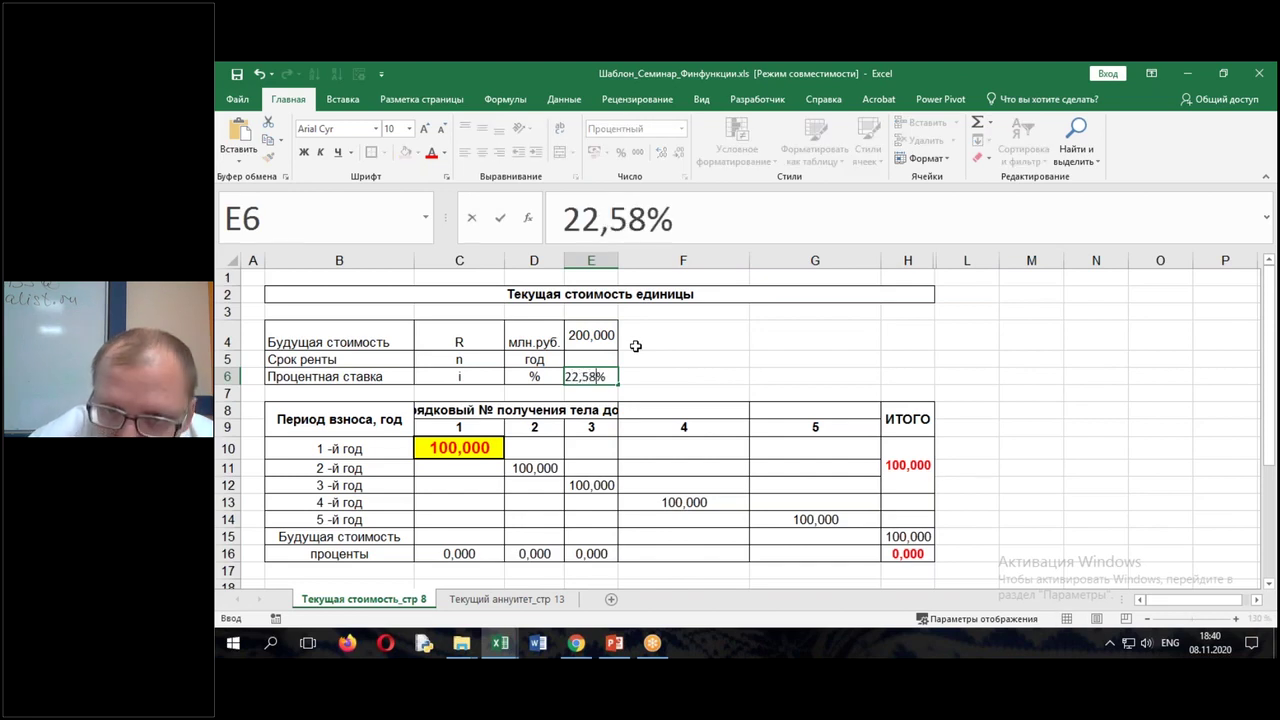
pyautogui.hotkey('ctrl', 'Return')
pyautogui.click(660, 152)
pyautogui.click(660, 152)
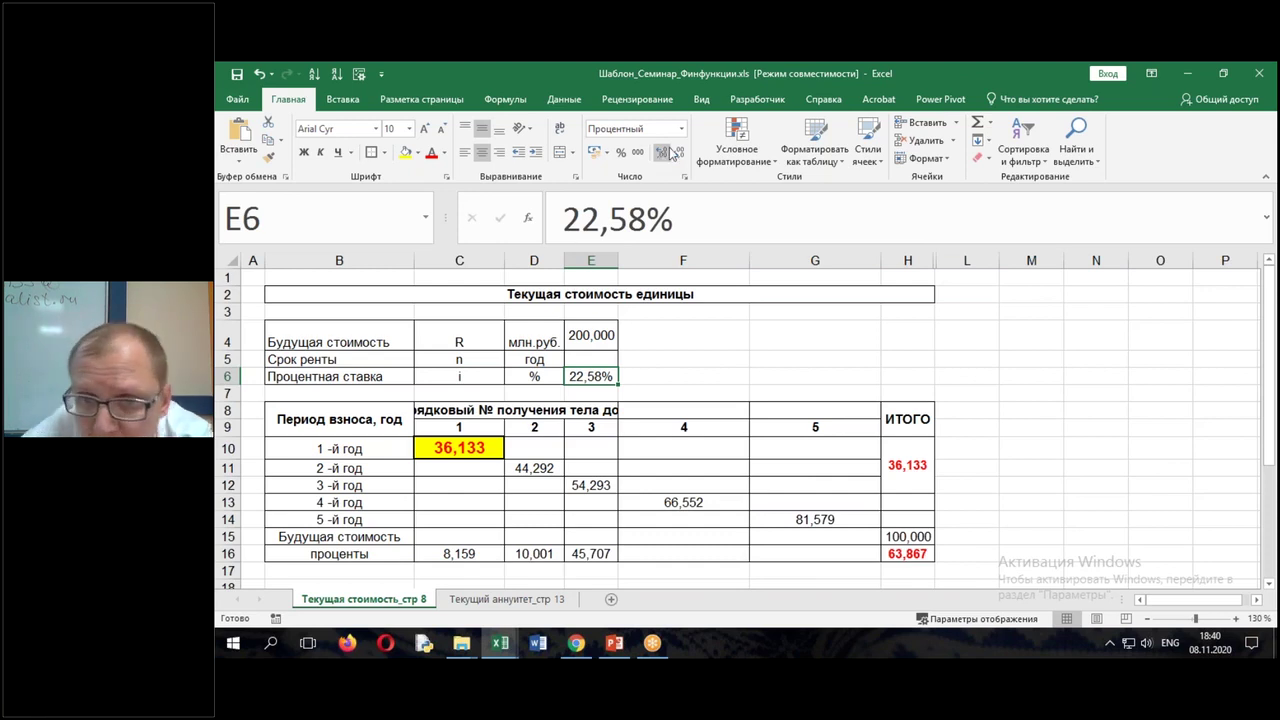
# Remove the trial future value and interest rate from the input cells E4:E6
pyautogui.moveTo(581, 331); pyautogui.dragTo(595, 368)
pyautogui.press('Delete')
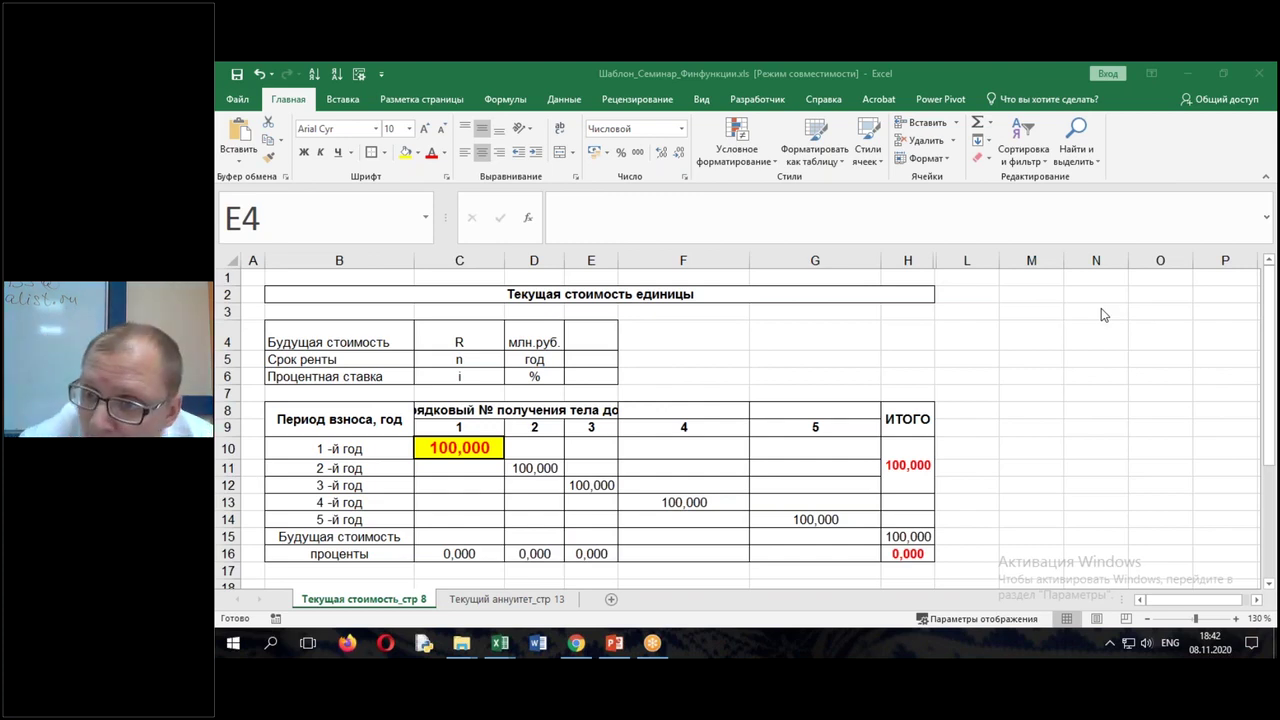
# Highlight the contact e-mail on the "Остались вопросы?" slide in PowerPoint, and return to Excel to look over both template sheets
pyautogui.click(614, 643)
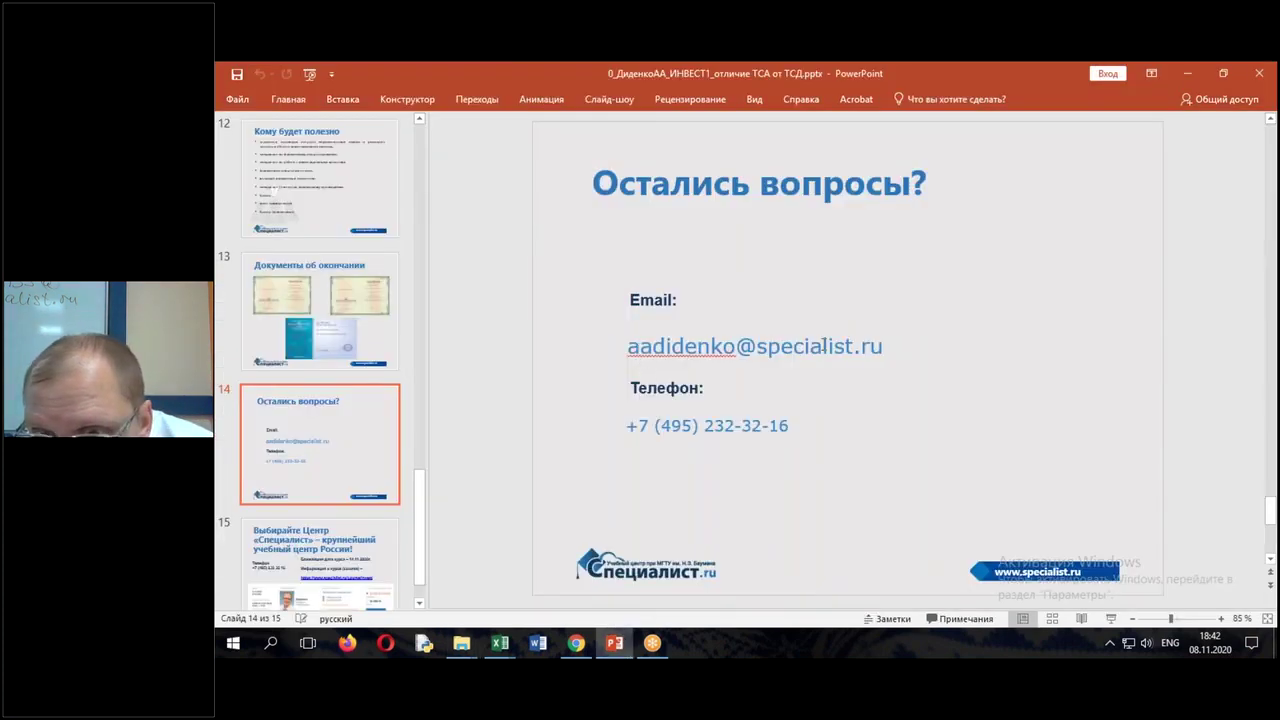
pyautogui.moveTo(889, 346); pyautogui.dragTo(628, 346)
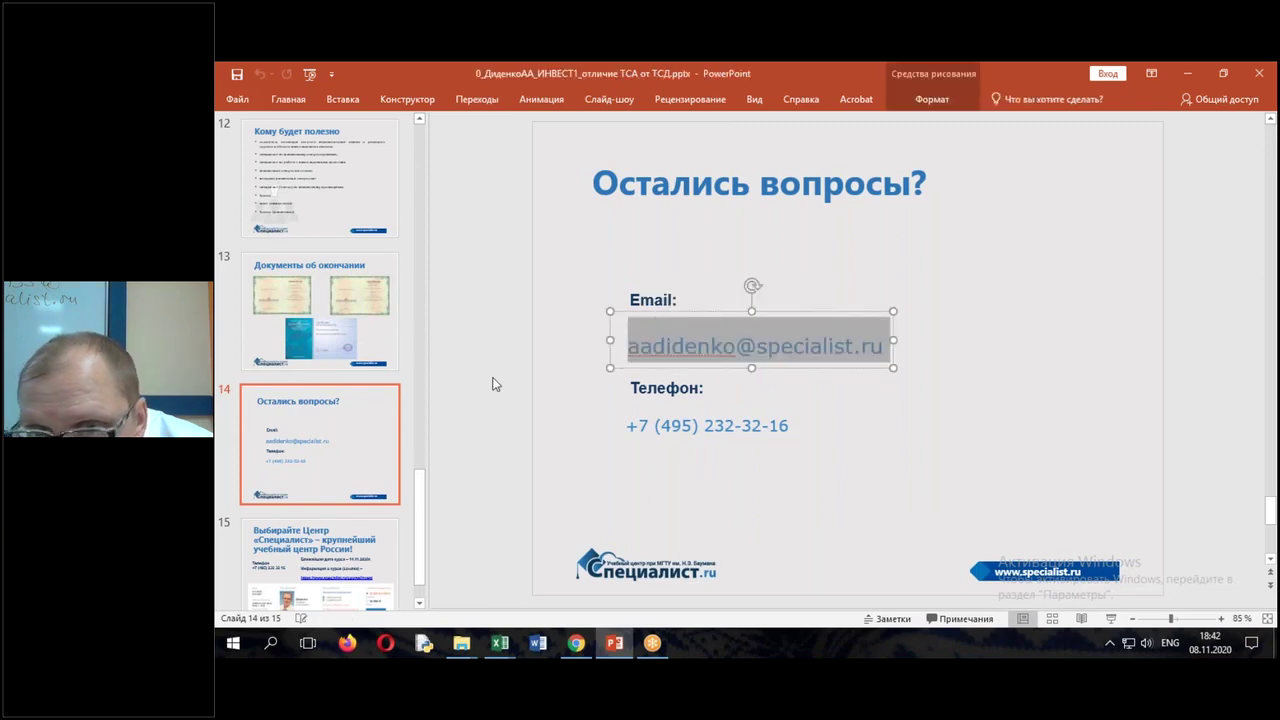
pyautogui.moveTo(500, 643)
pyautogui.click(382, 592)
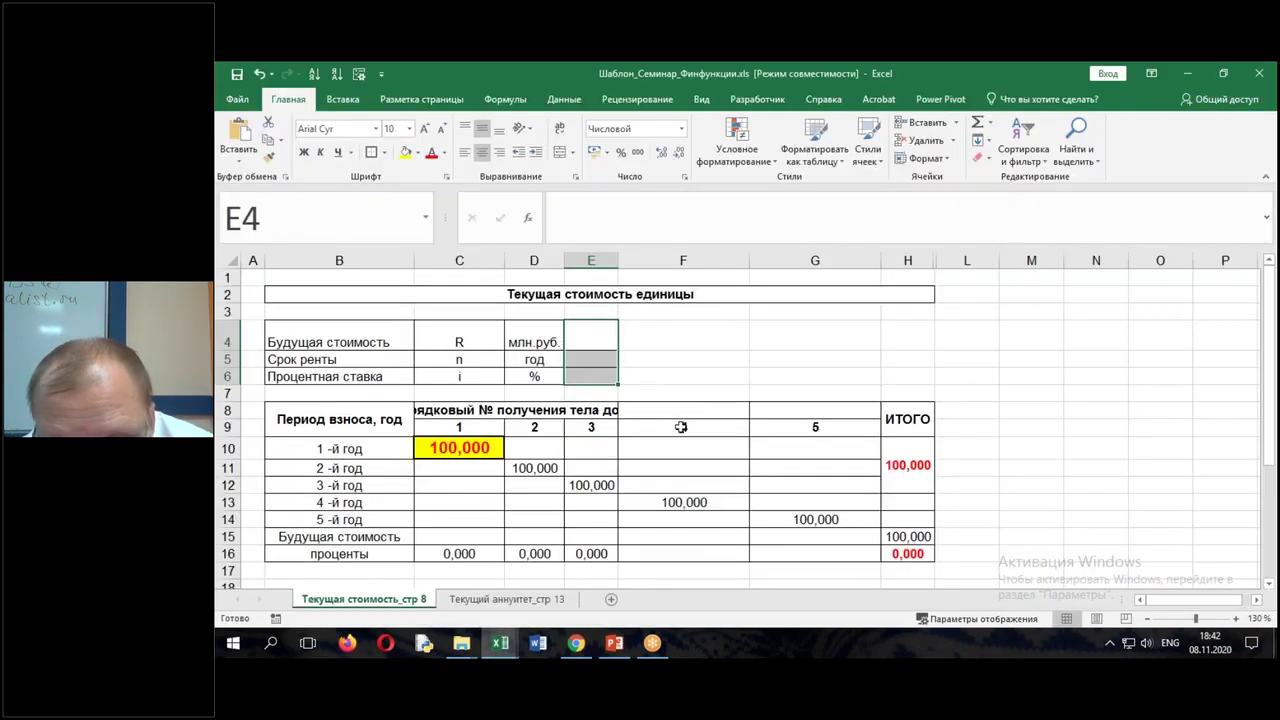
pyautogui.click(460, 598)
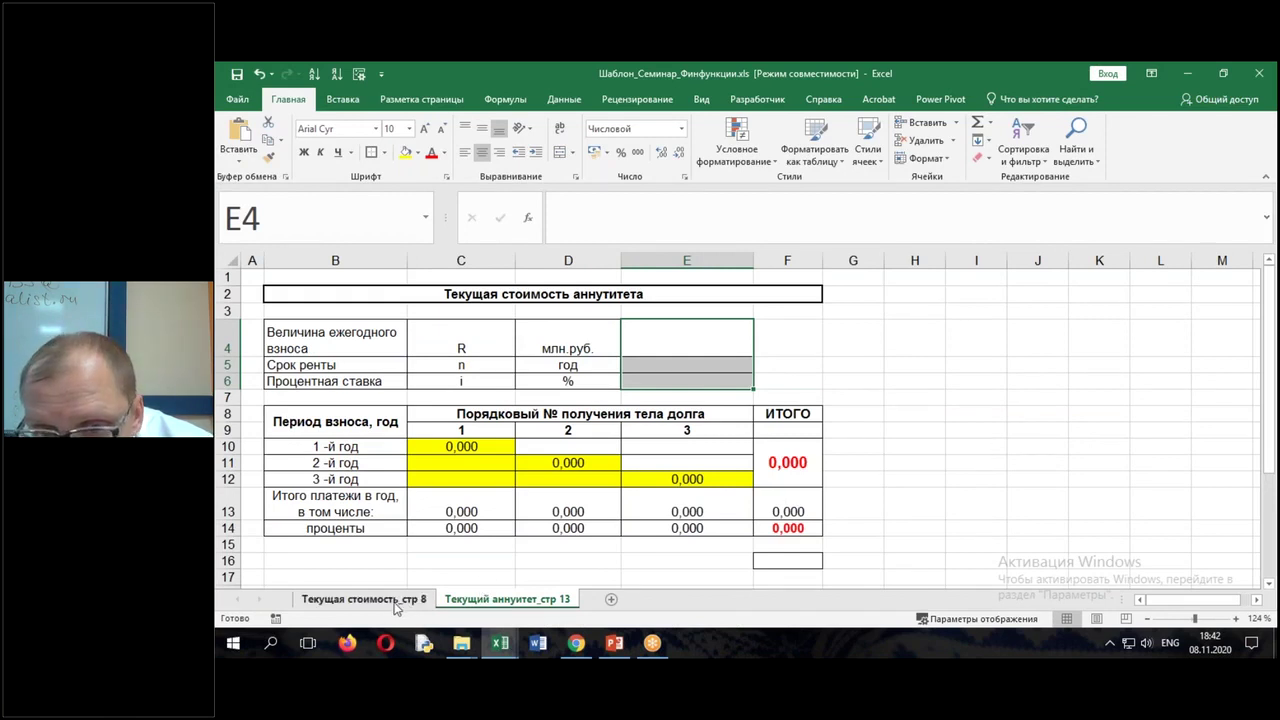
pyautogui.click(362, 599)
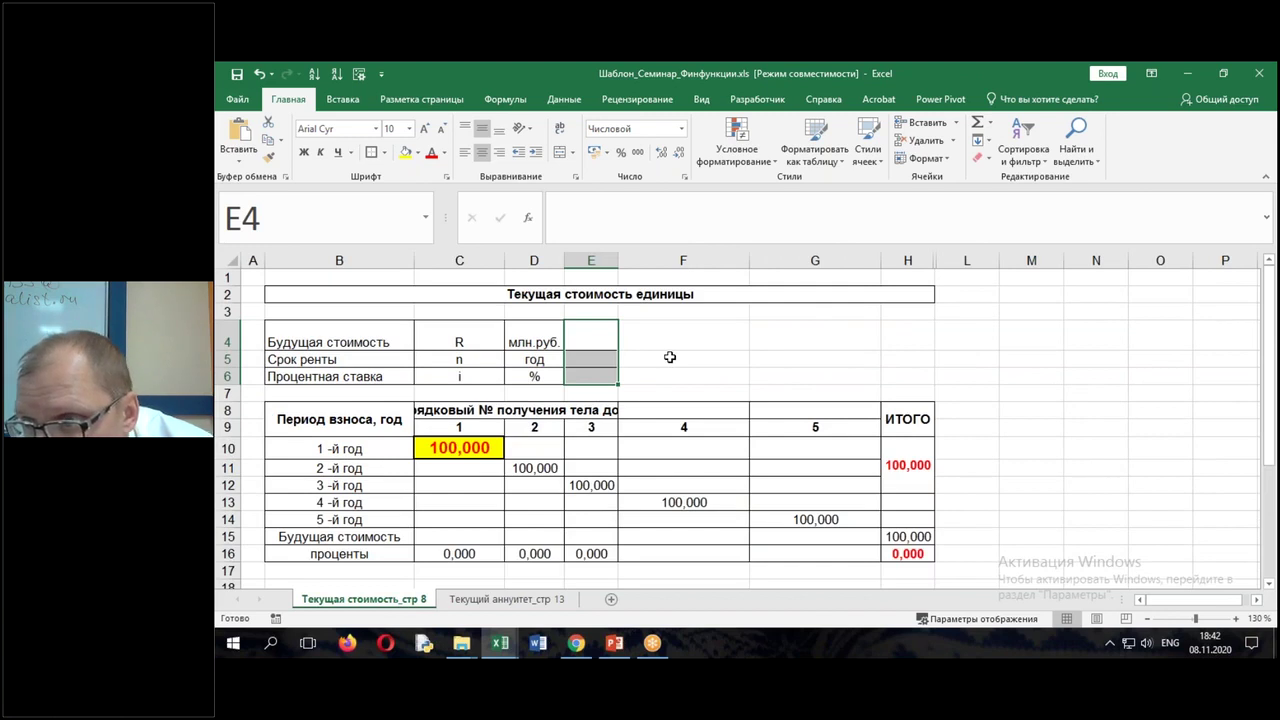
# Show the "Остались вопросы?" contact slide in PowerPoint again and return to the Шаблон_Семинар_Финфункции workbook in Excel
pyautogui.click(614, 643)
pyautogui.click(873, 453)
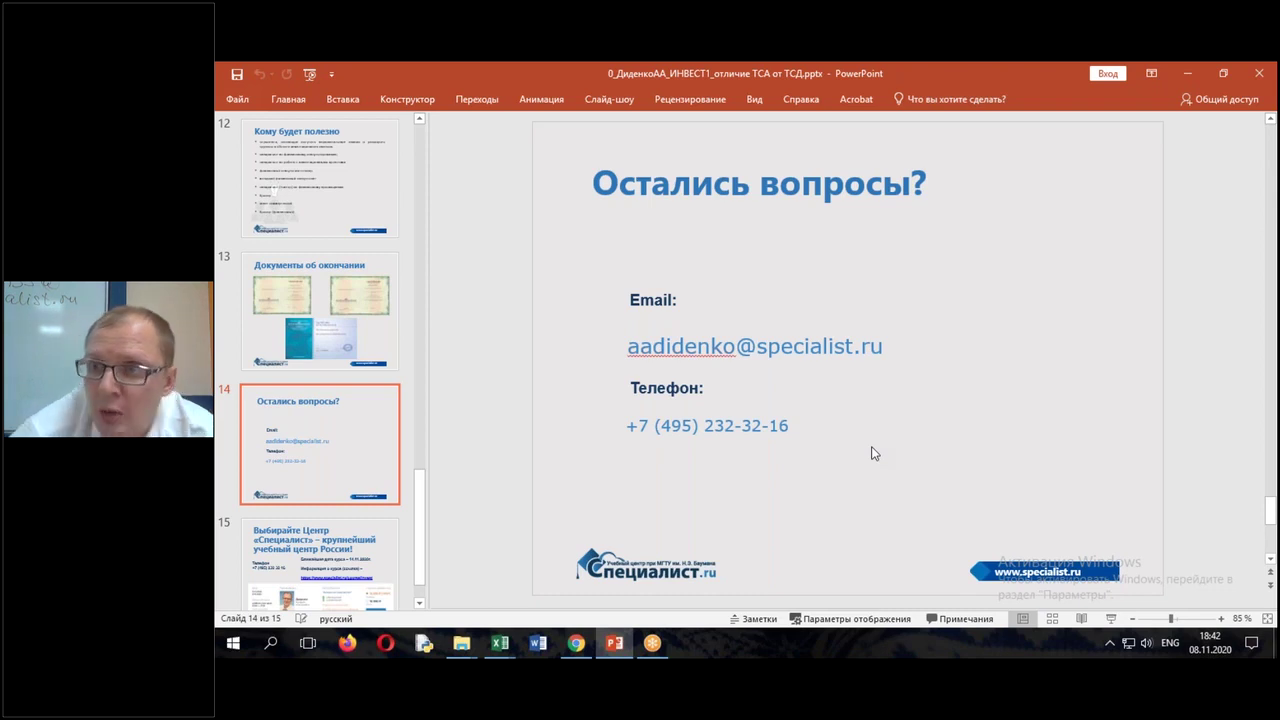
pyautogui.click(500, 643)
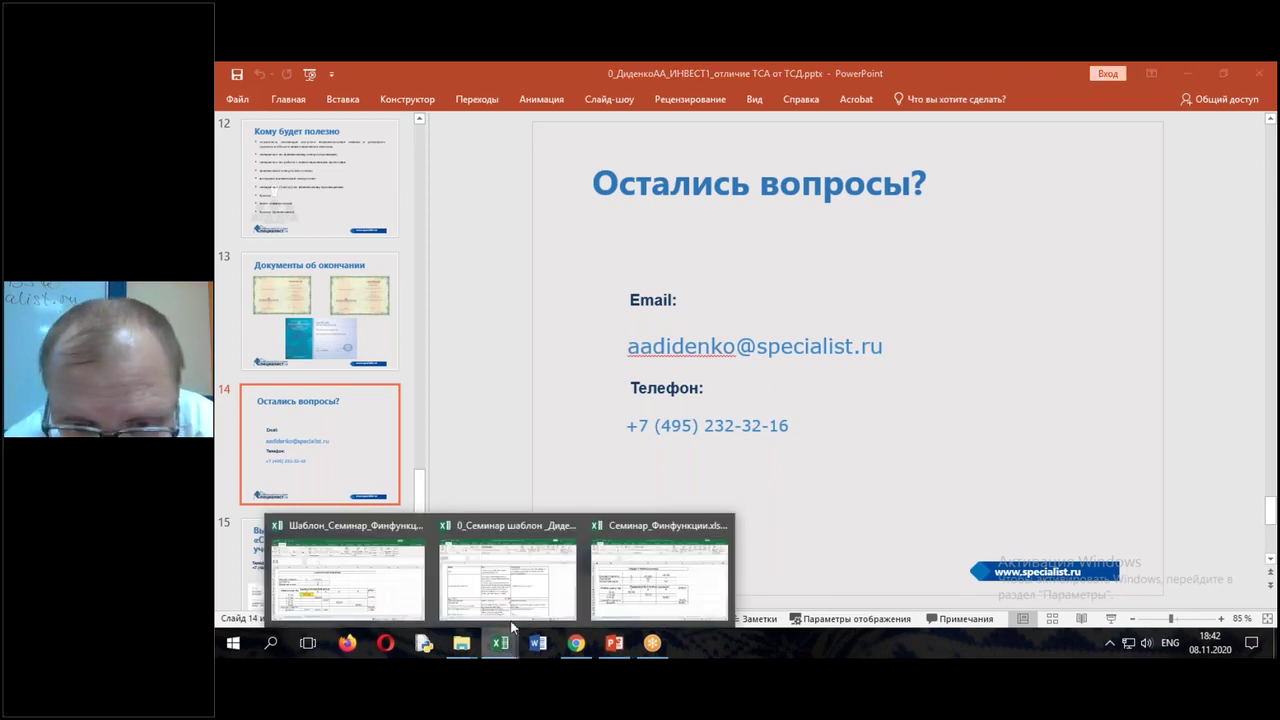
pyautogui.click(325, 573)
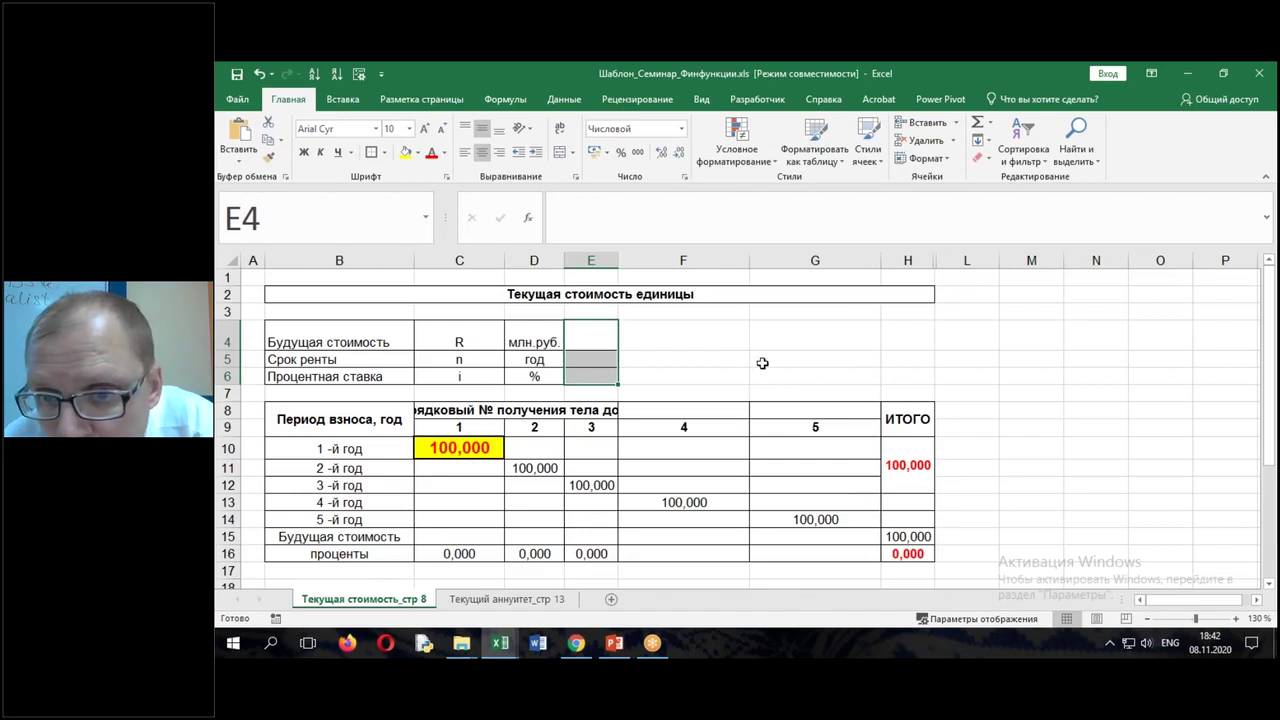
# Undo the trial entries and both clearings of E4:E6 on the Текущая стоимость_стр 8 sheet
pyautogui.click(762, 363)
pyautogui.click(260, 74)
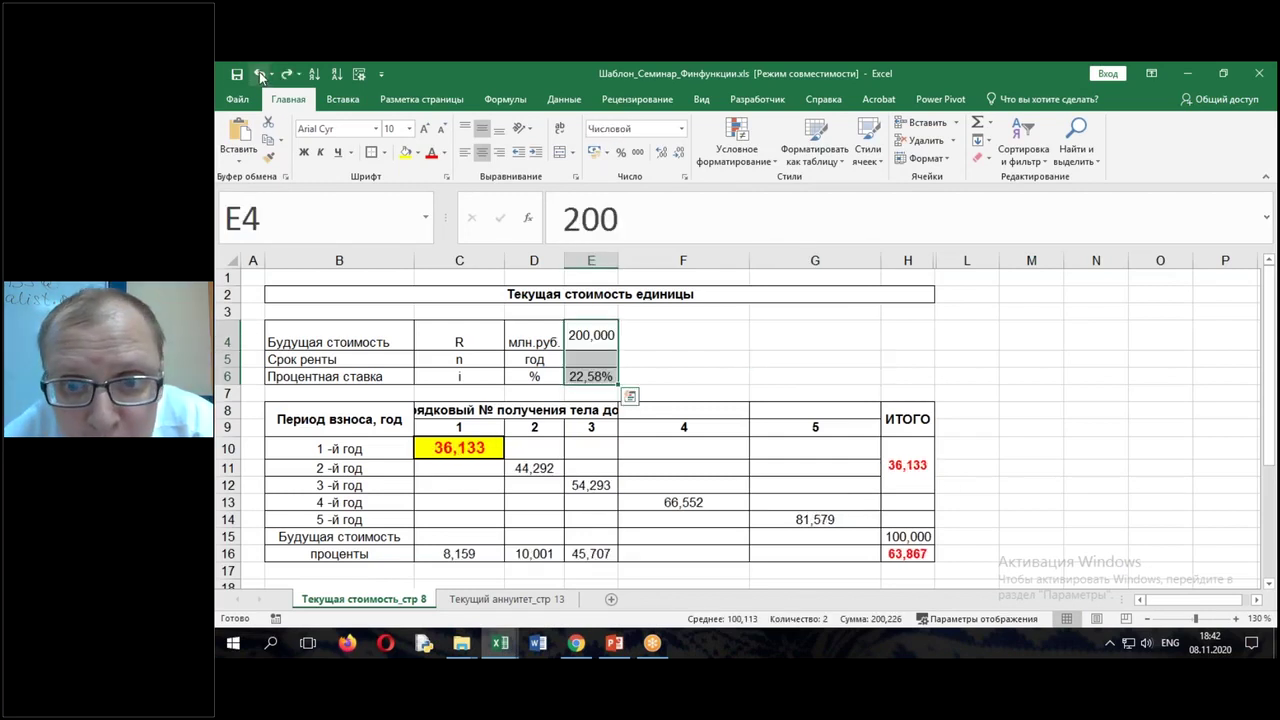
pyautogui.click(260, 74)
pyautogui.click(260, 74)
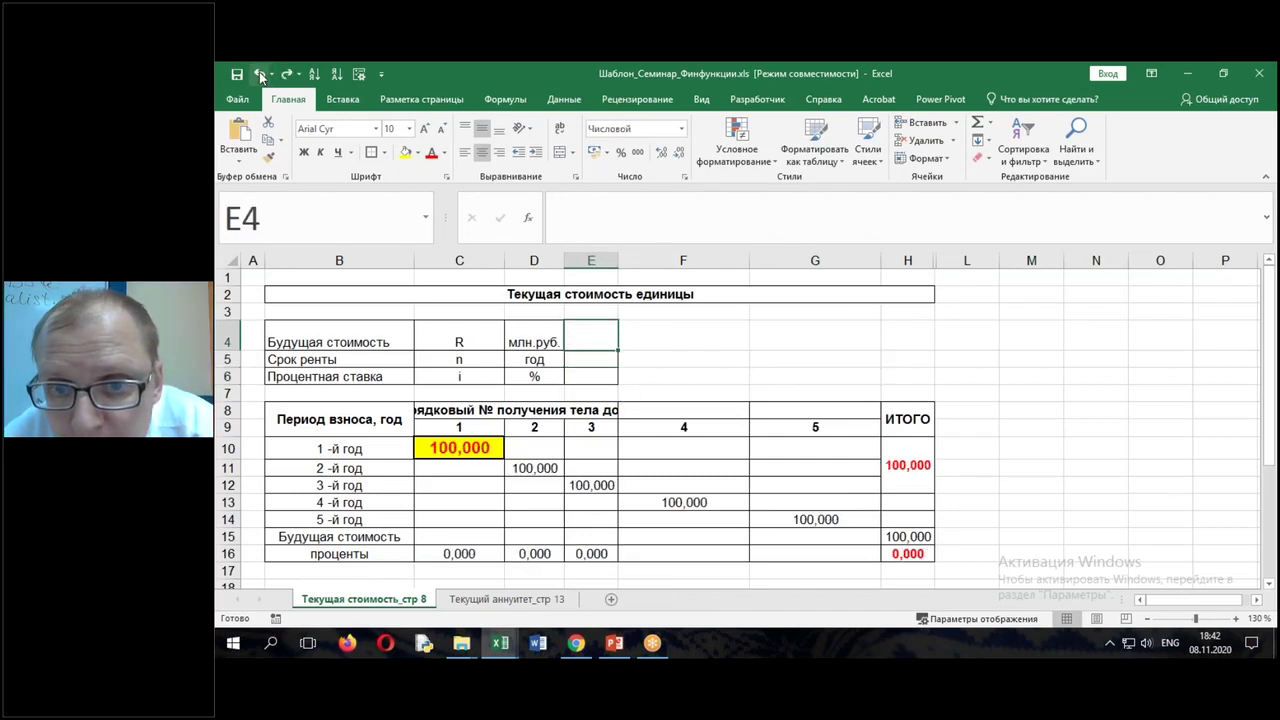
pyautogui.click(260, 74)
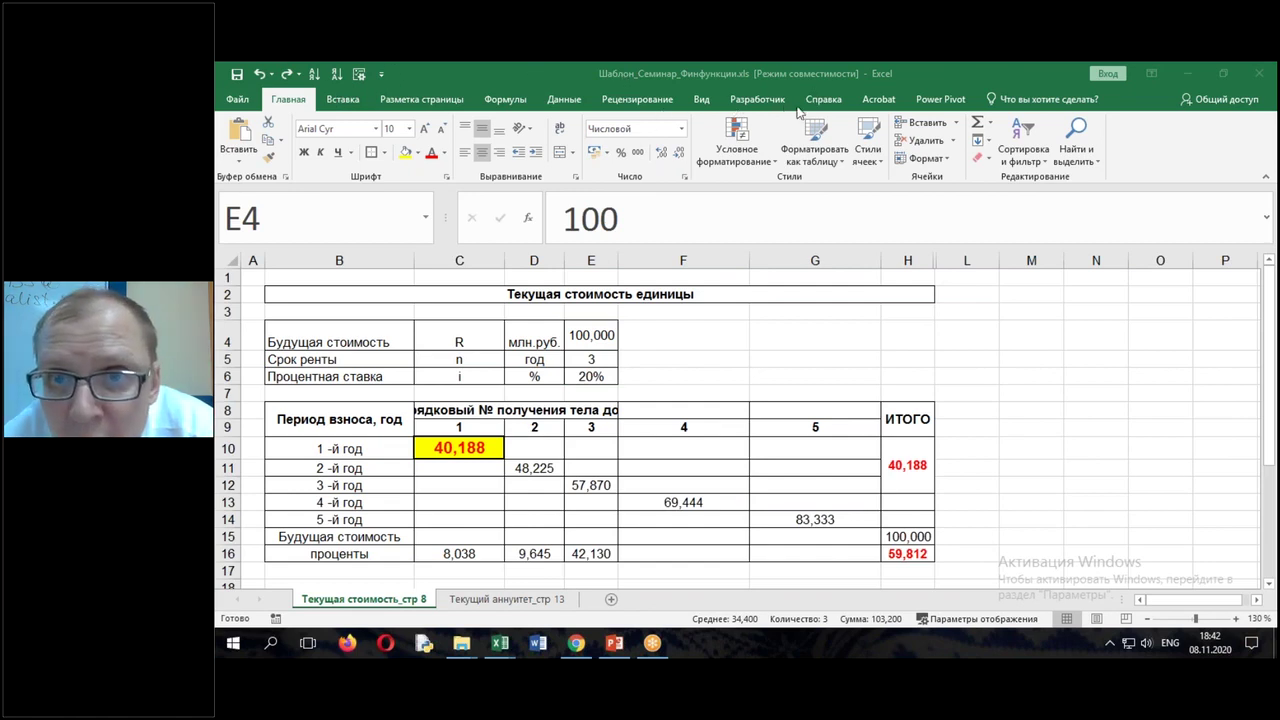
# Examine the available What-If Analysis (Анализ "что если") tools without running any of them
pyautogui.click(562, 101)
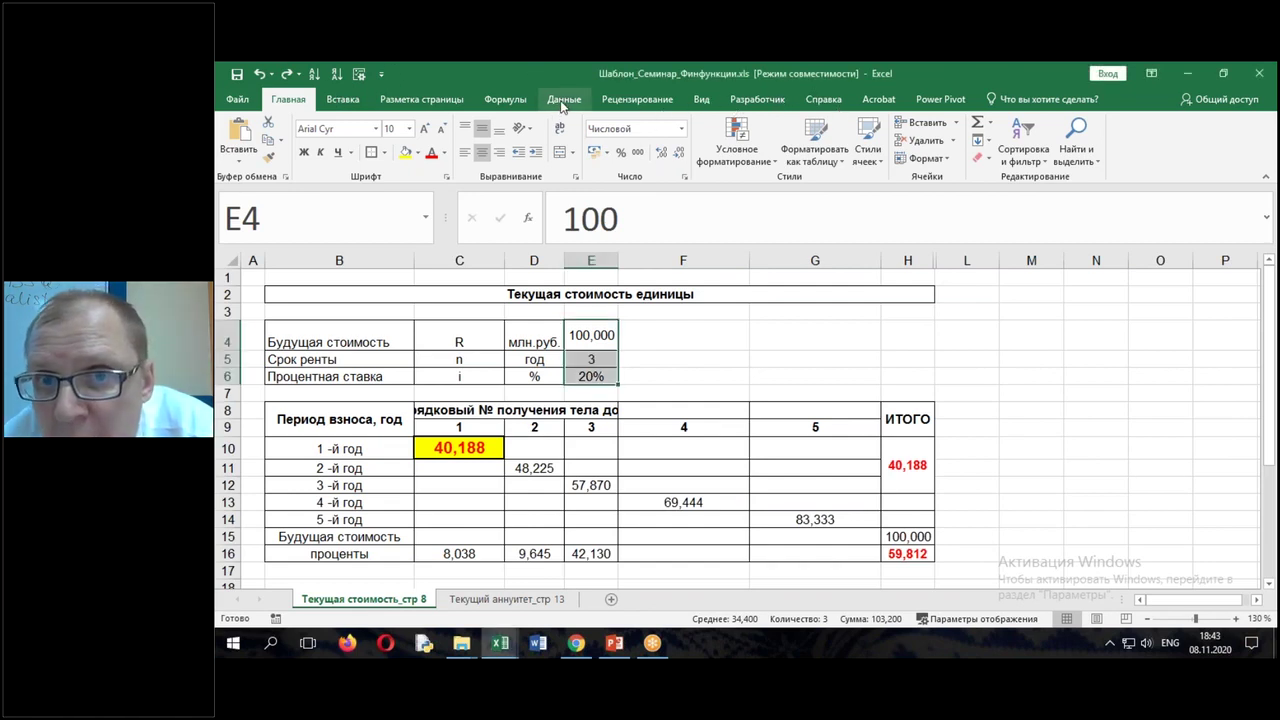
pyautogui.click(562, 101)
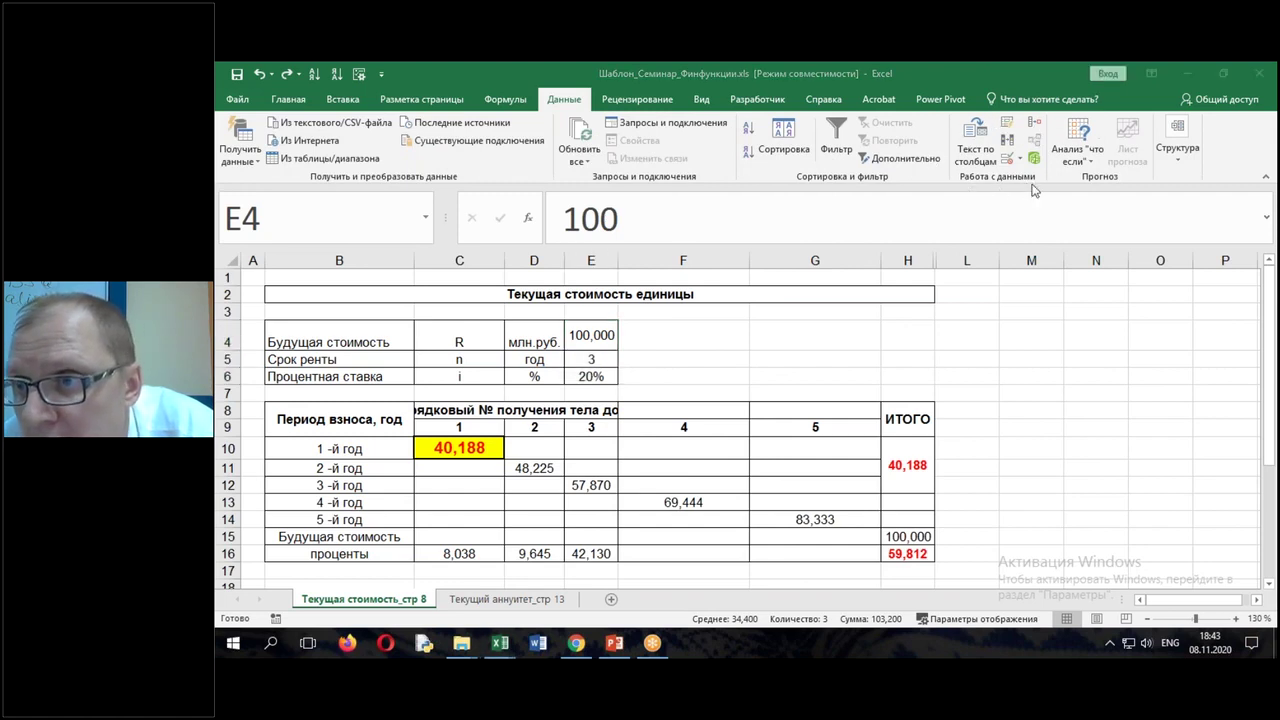
pyautogui.click(1078, 155)
pyautogui.click(1079, 160)
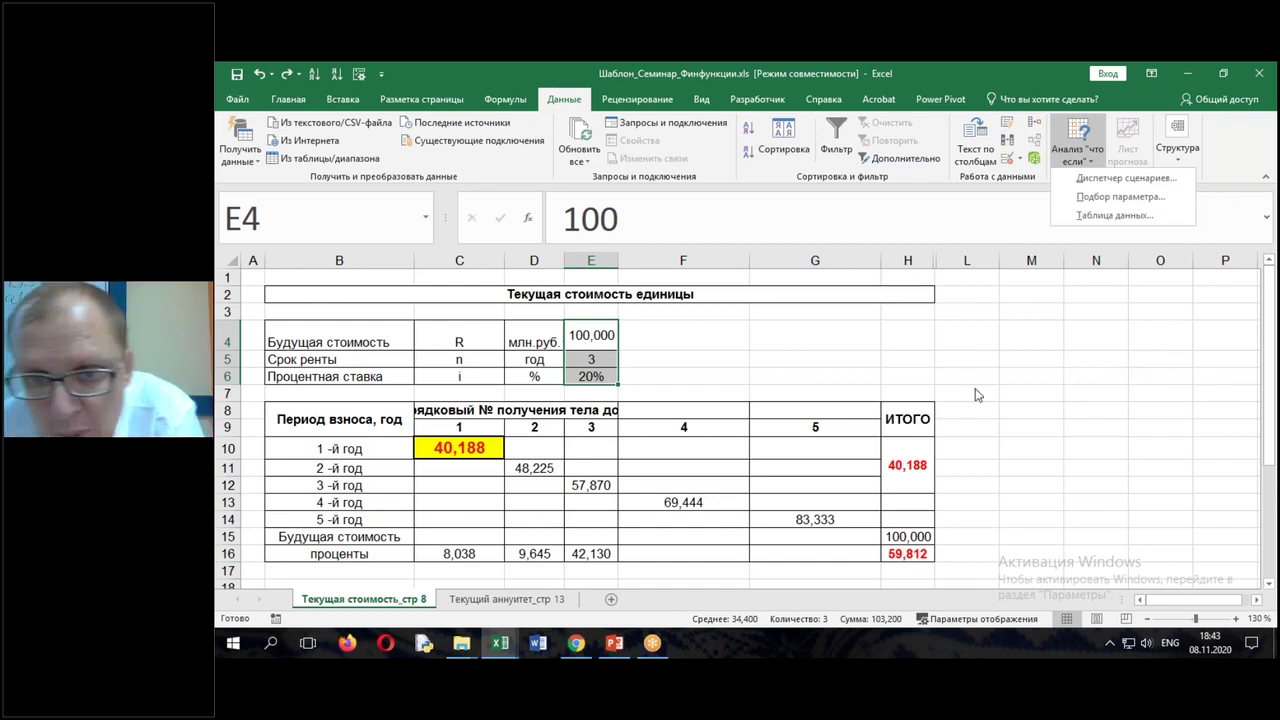
pyautogui.click(771, 357)
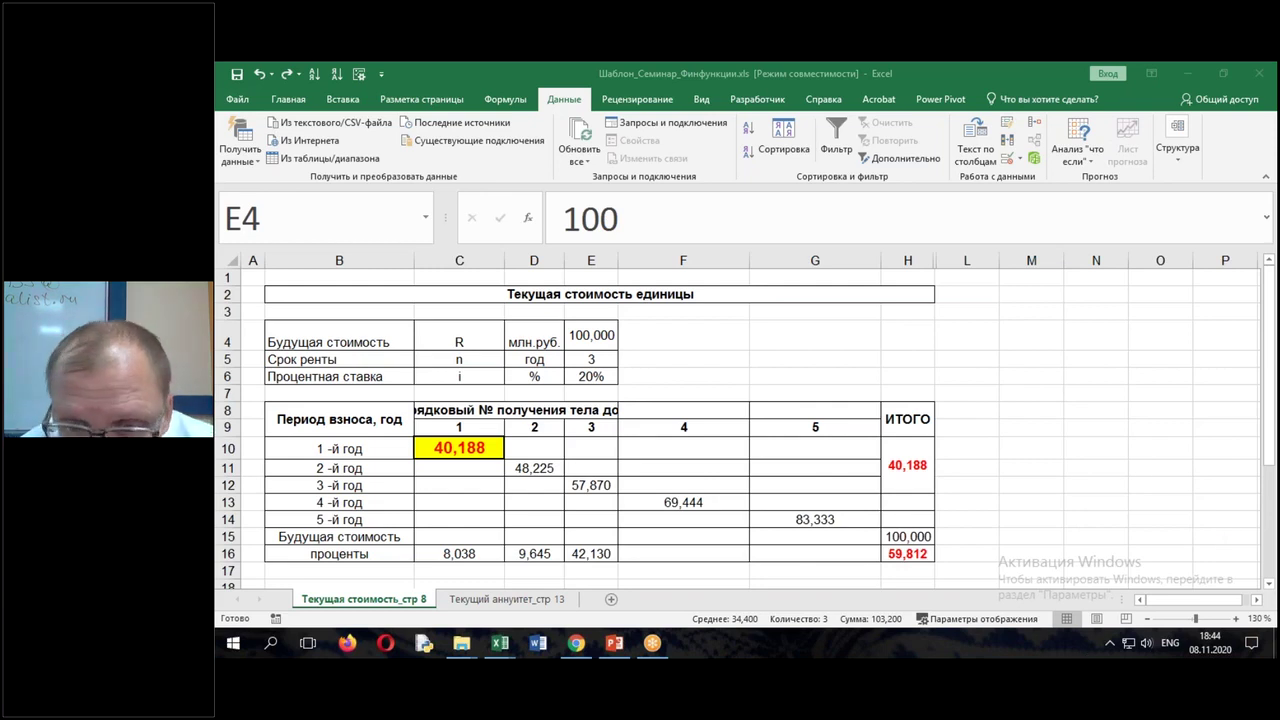
# Switch to the "Остались вопросы?" contact slide in PowerPoint
pyautogui.click(614, 643)
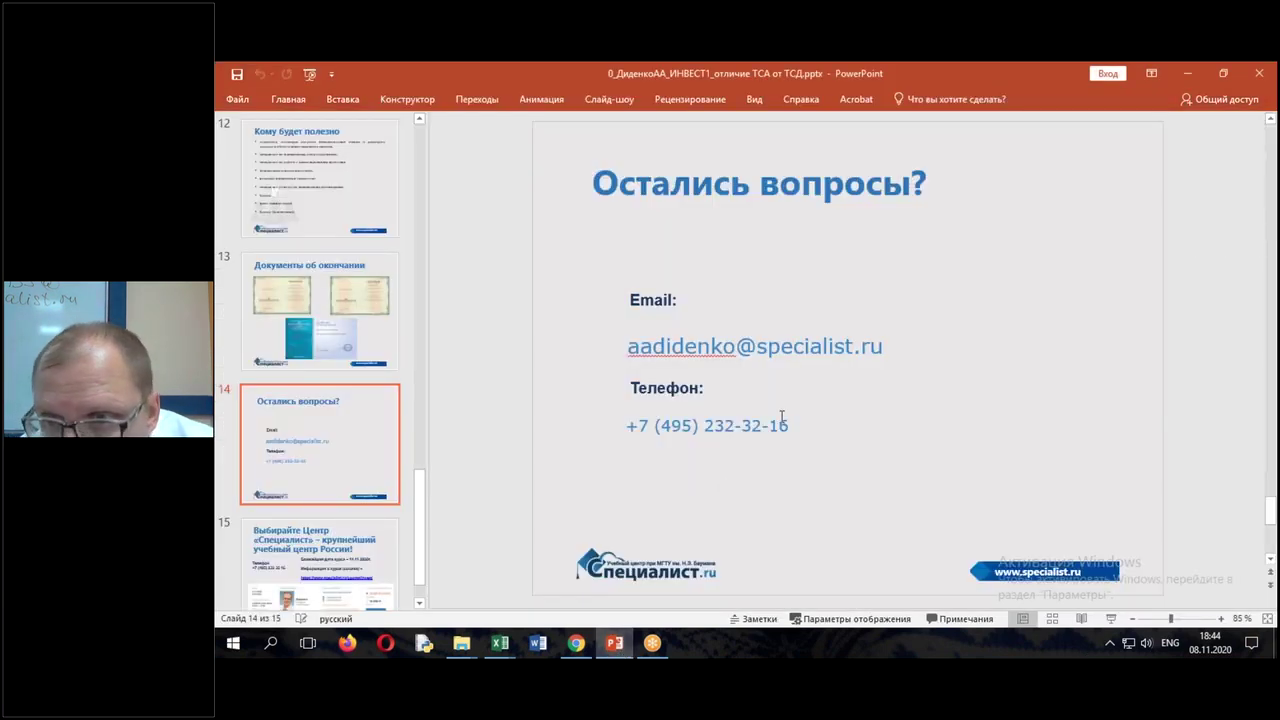